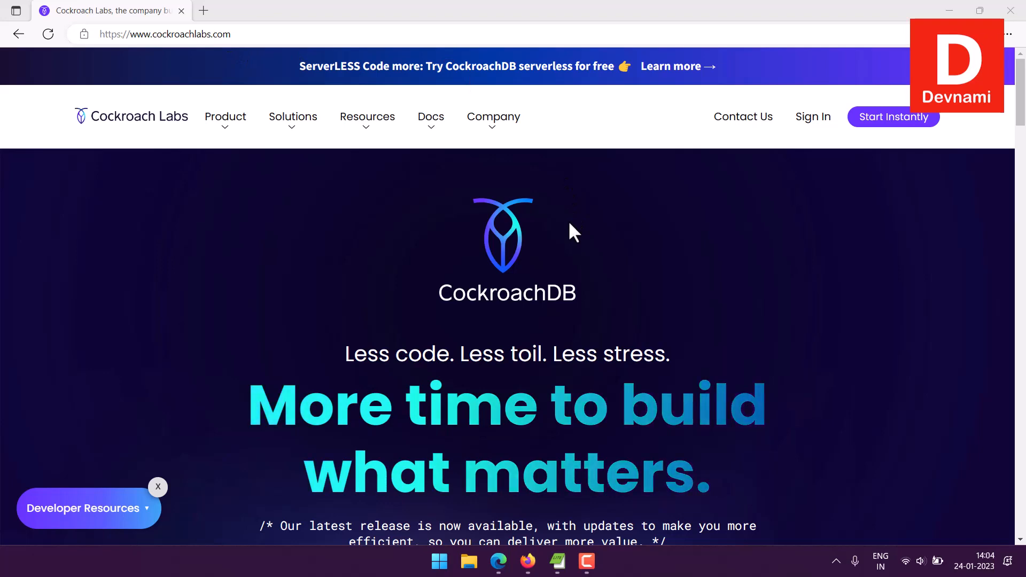
- Open the CockroachDB get-started page and review its serverless, dedicated and self-hosted plans
{"action": "left_click", "coordinate": [887, 128]}
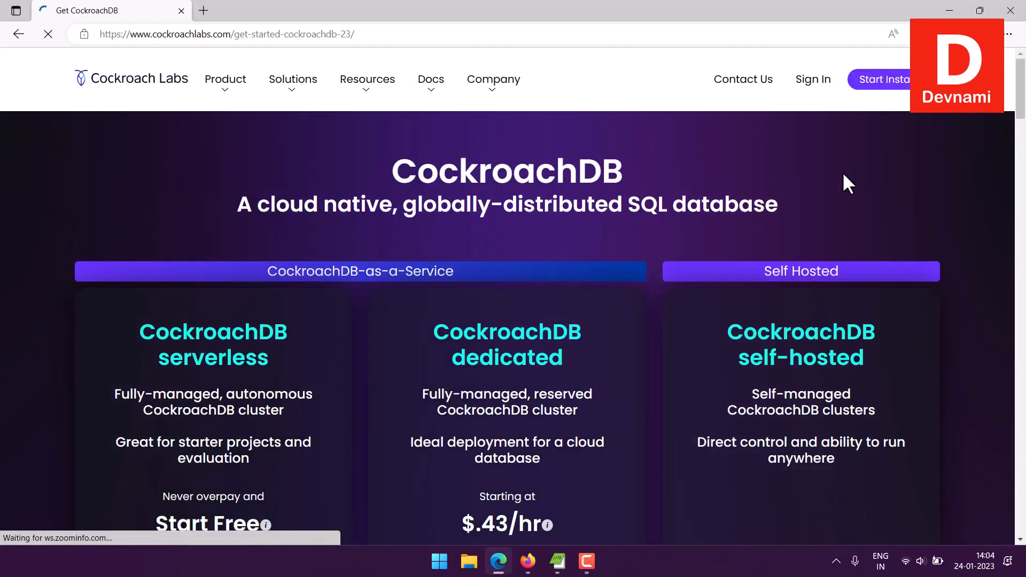
{"action": "scroll", "coordinate": [845, 183], "scroll_direction": "down", "scroll_amount": 3}
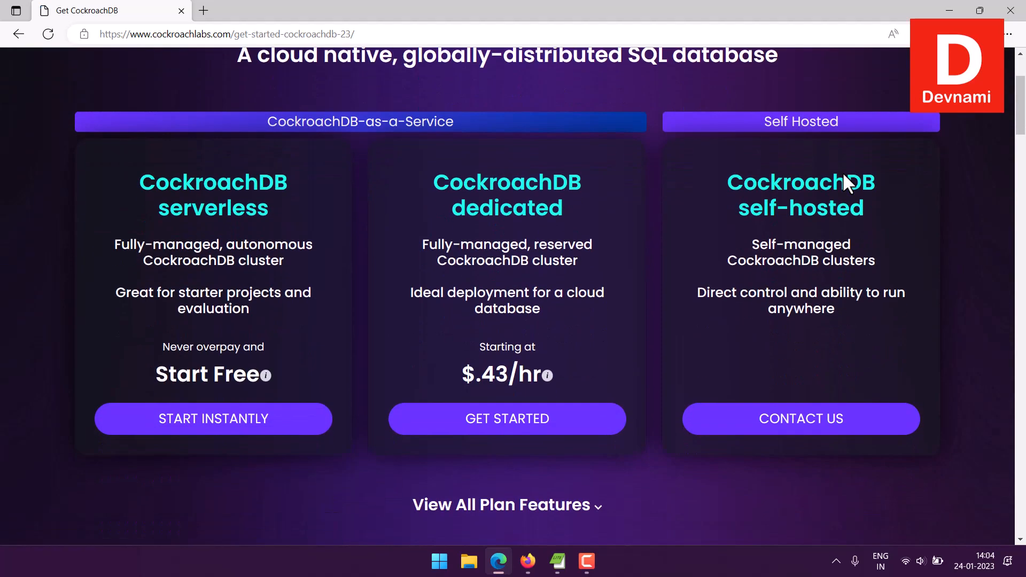
{"action": "left_click_drag", "start_coordinate": [140, 181], "coordinate": [316, 220]}
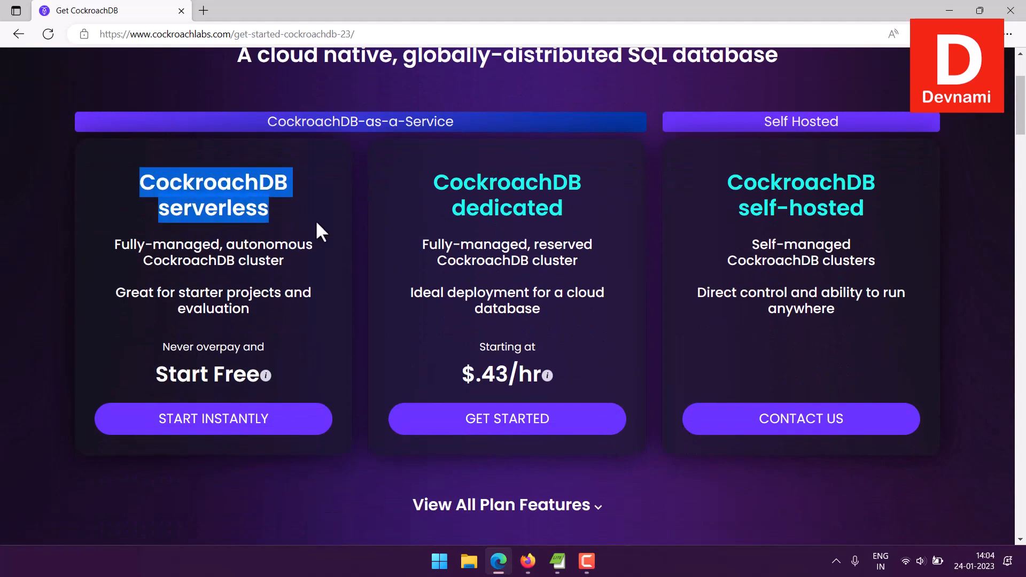
{"action": "left_click", "coordinate": [480, 210]}
{"action": "left_click_drag", "start_coordinate": [707, 220], "coordinate": [879, 207]}
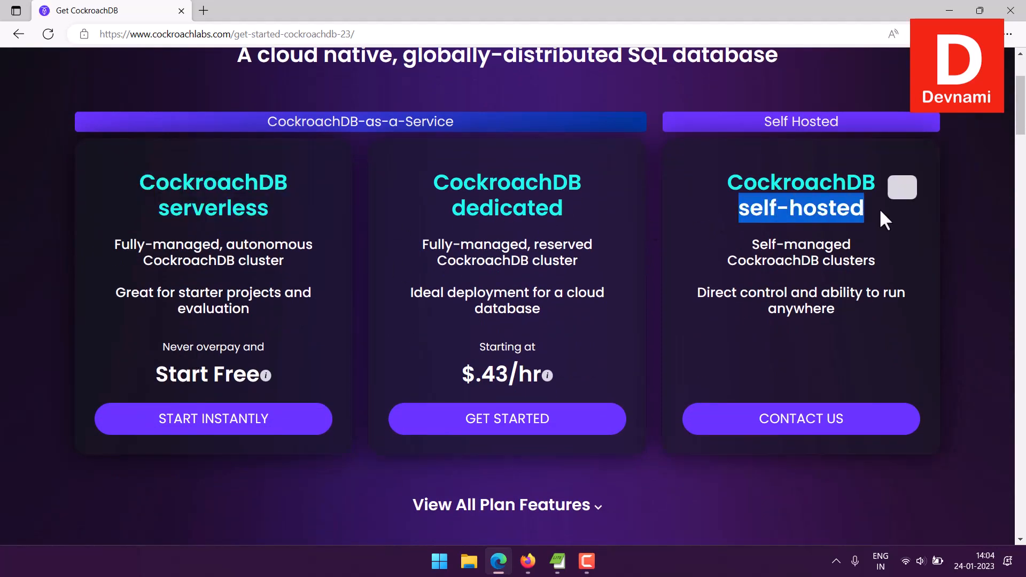
{"action": "left_click", "coordinate": [842, 277]}
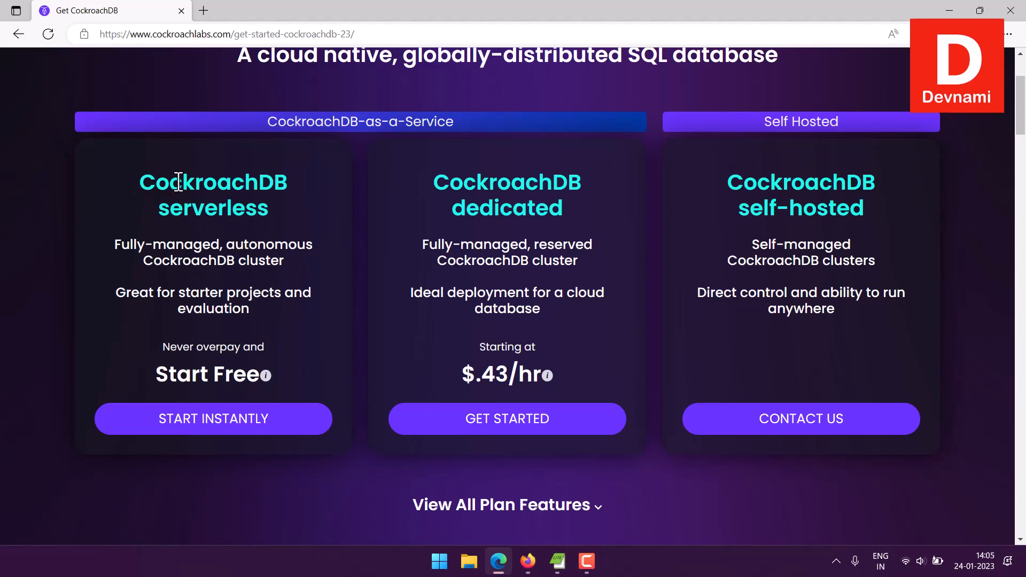
- Start the sign-up for the CockroachDB serverless plan
{"action": "left_click_drag", "start_coordinate": [176, 181], "coordinate": [304, 217]}
{"action": "left_click", "coordinate": [256, 210]}
{"action": "left_click", "coordinate": [217, 422]}
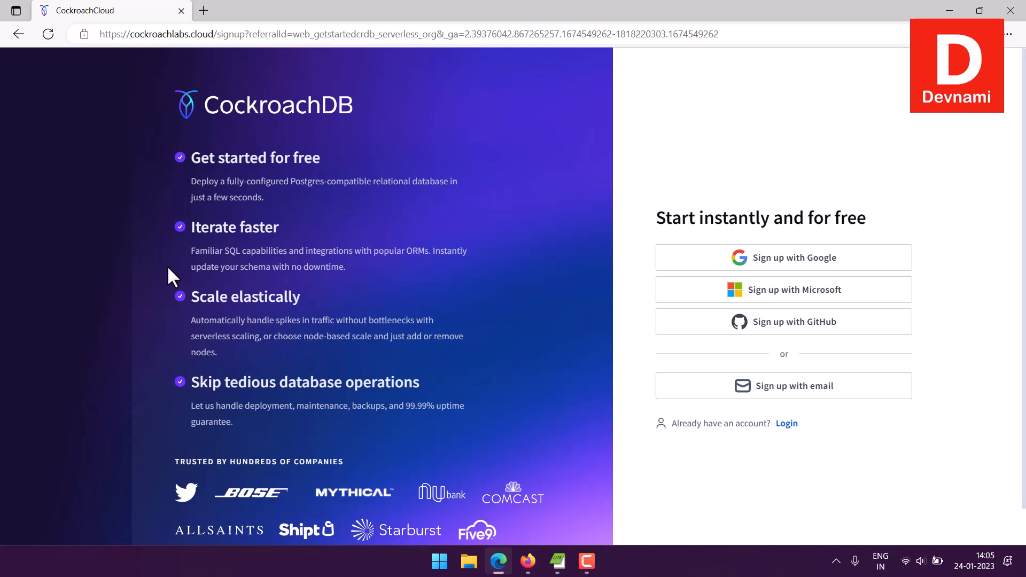
{"action": "left_click", "coordinate": [794, 390]}
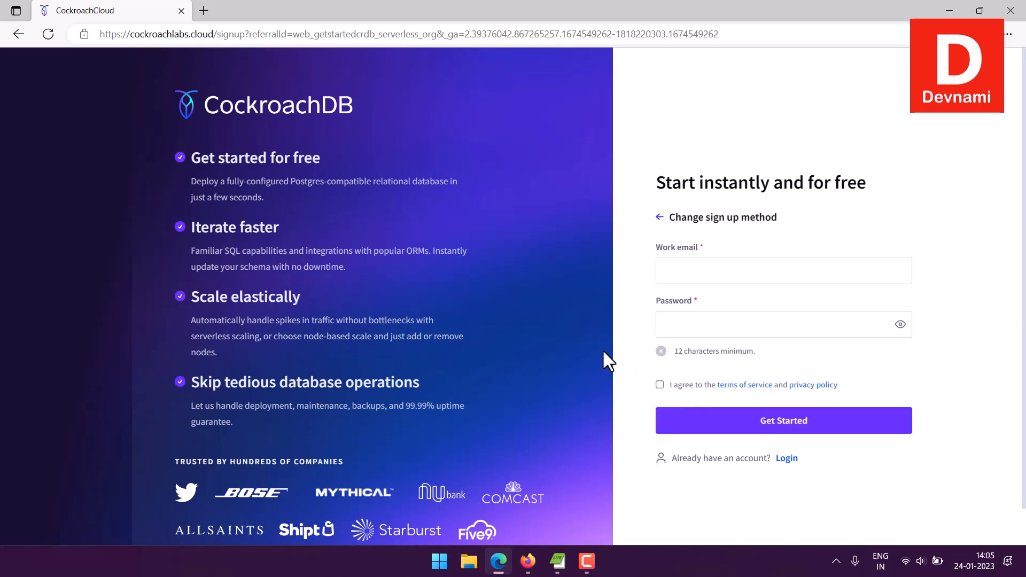
{"action": "left_click", "coordinate": [672, 272]}
{"action": "left_click", "coordinate": [640, 253]}
{"action": "left_click", "coordinate": [663, 217]}
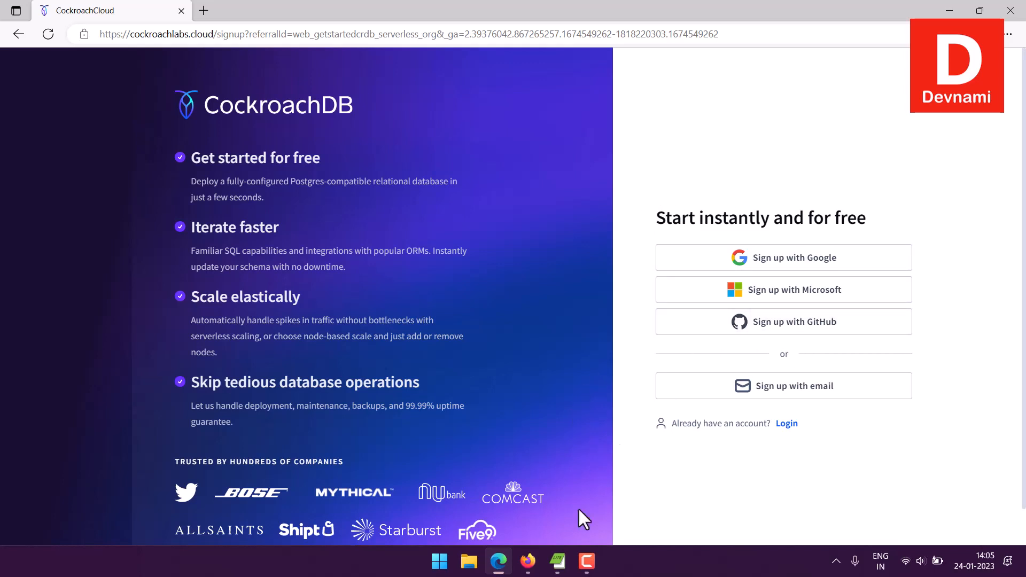
- Switch to the Firefox account setup page and answer the application question with "No, I don't have an app"
{"action": "left_click", "coordinate": [528, 561]}
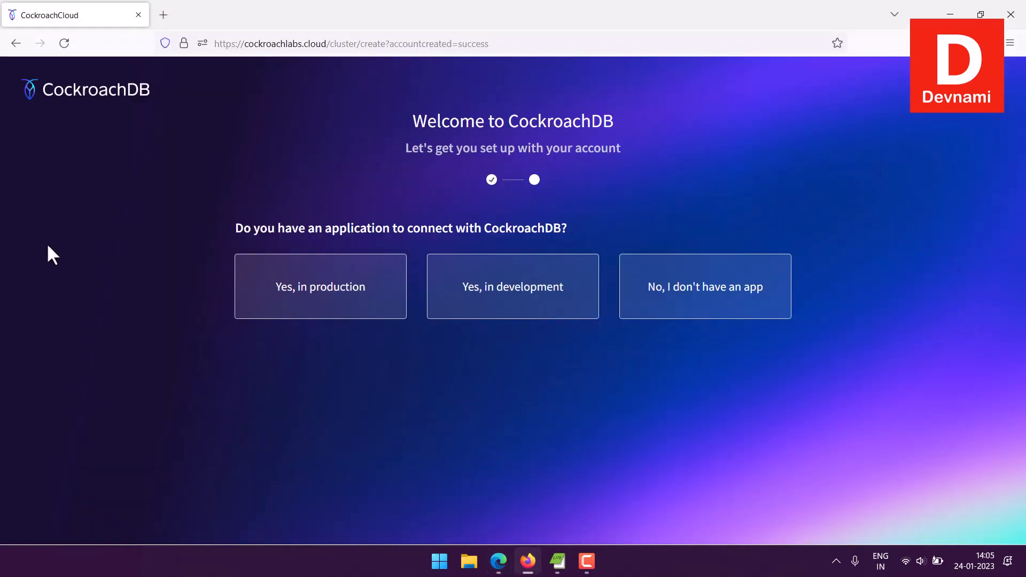
{"action": "left_click_drag", "start_coordinate": [406, 148], "coordinate": [655, 151]}
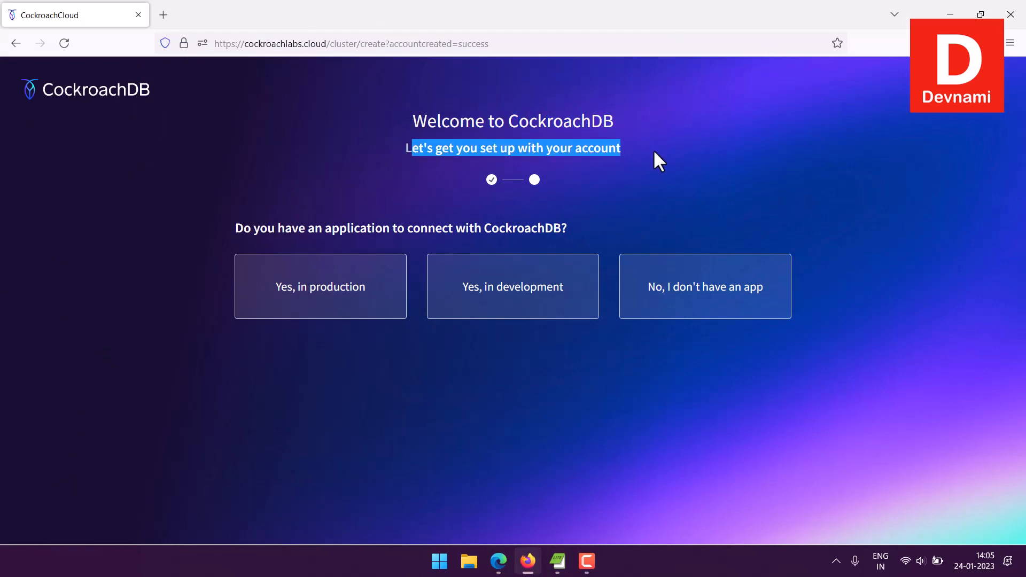
{"action": "left_click", "coordinate": [655, 151]}
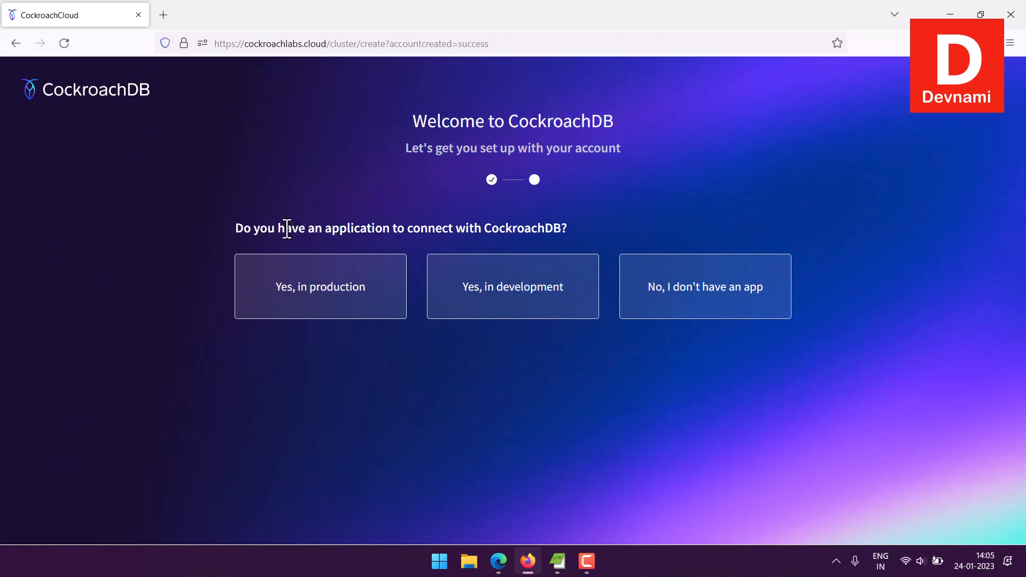
{"action": "left_click_drag", "start_coordinate": [285, 229], "coordinate": [566, 230]}
{"action": "left_click", "coordinate": [568, 230]}
{"action": "left_click_drag", "start_coordinate": [476, 229], "coordinate": [579, 235]}
{"action": "left_click", "coordinate": [579, 235]}
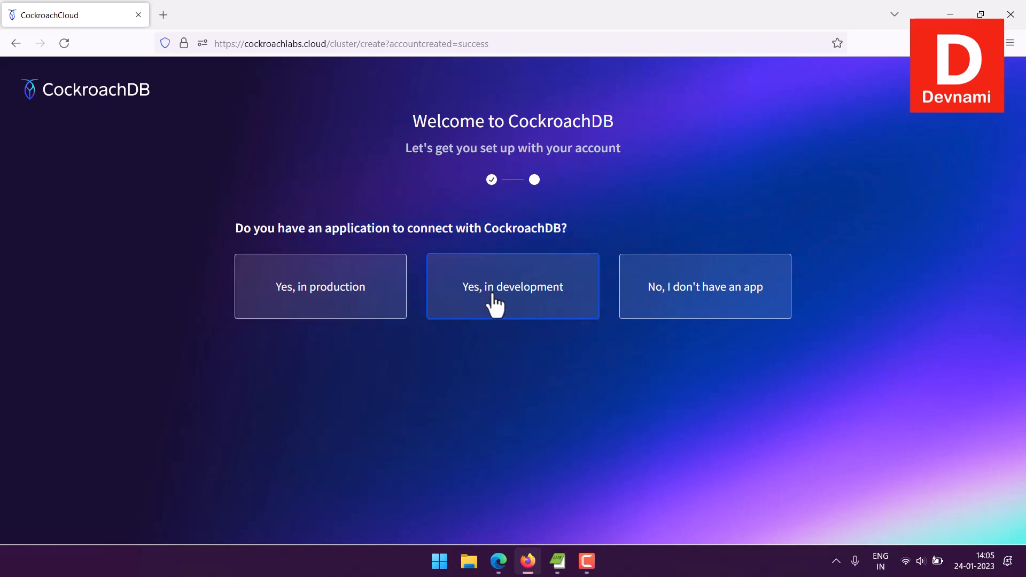
{"action": "left_click", "coordinate": [717, 298]}
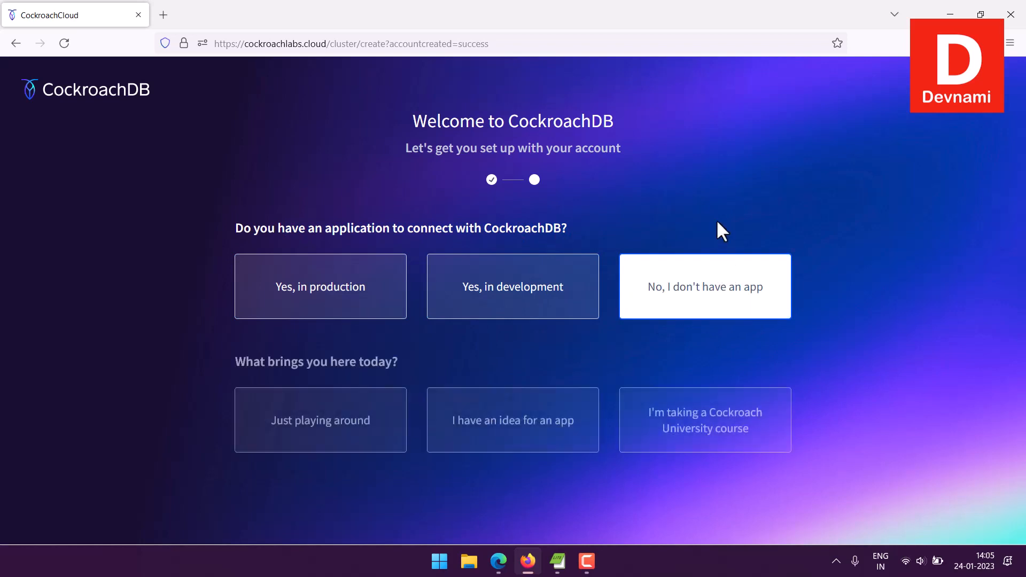
- Give "I'm taking a Cockroach University course" as the reason for coming and continue to cluster creation
{"action": "left_click_drag", "start_coordinate": [279, 363], "coordinate": [382, 360]}
{"action": "left_click", "coordinate": [415, 360]}
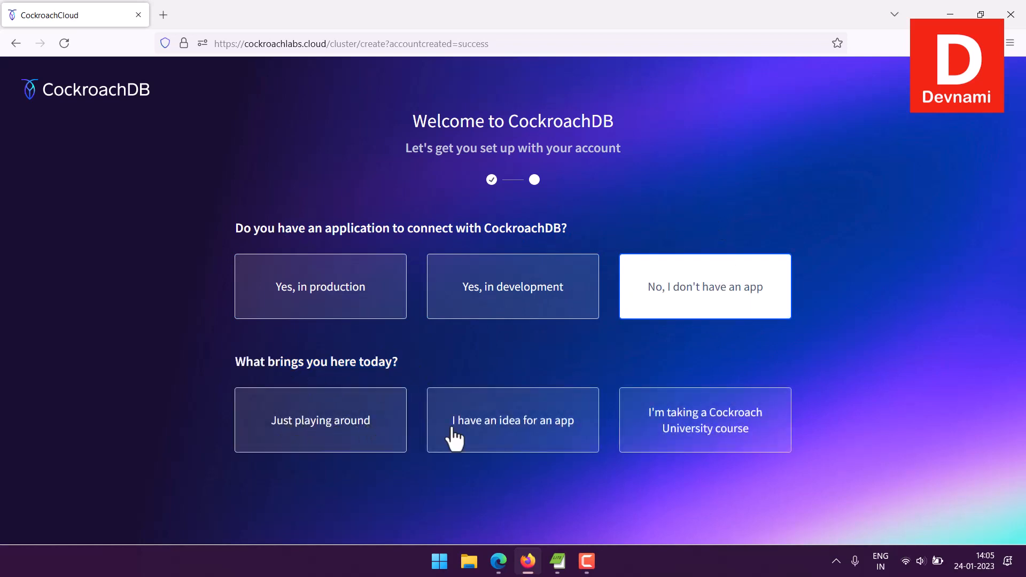
{"action": "left_click", "coordinate": [703, 430]}
{"action": "left_click", "coordinate": [758, 502]}
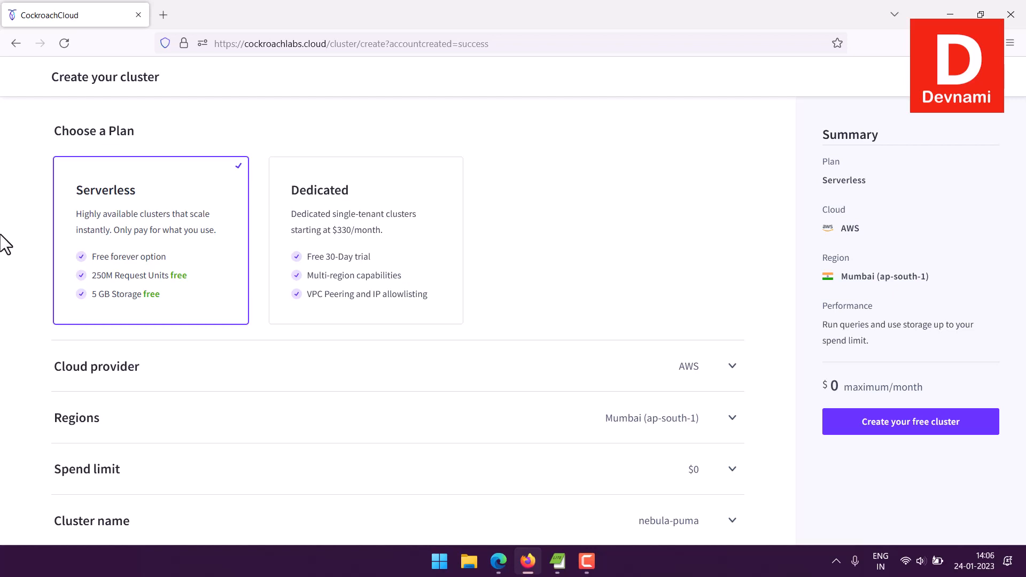
- Review the cloud provider, region and cluster name options for the new Serverless cluster
{"action": "scroll", "coordinate": [5, 245], "scroll_direction": "down", "scroll_amount": 2}
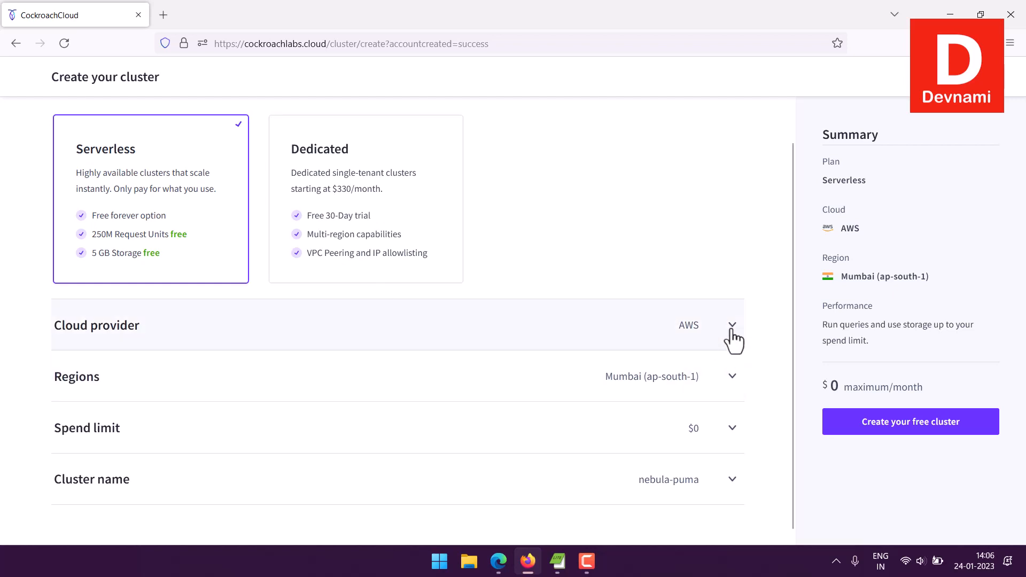
{"action": "left_click", "coordinate": [733, 327]}
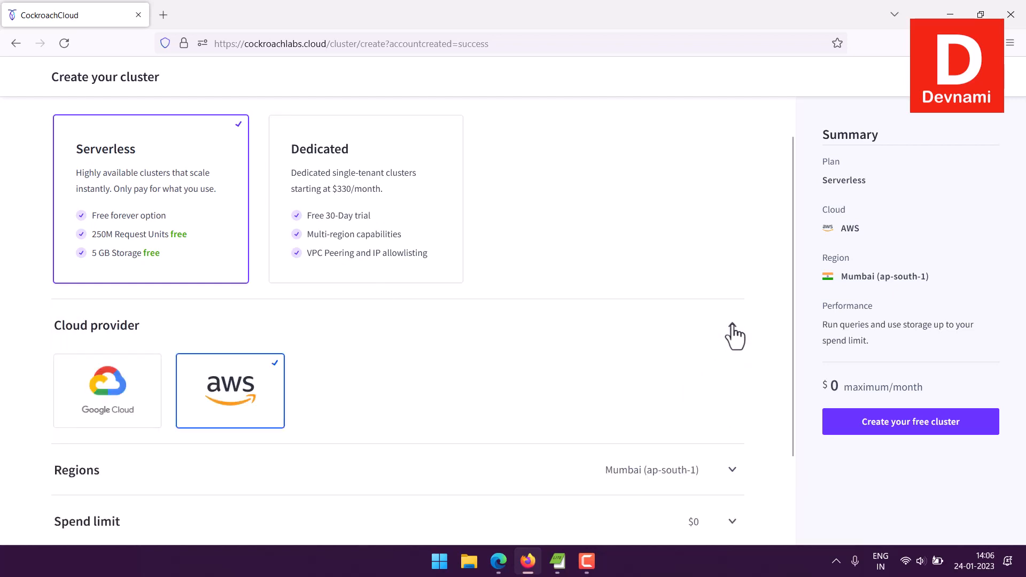
{"action": "left_click", "coordinate": [732, 326]}
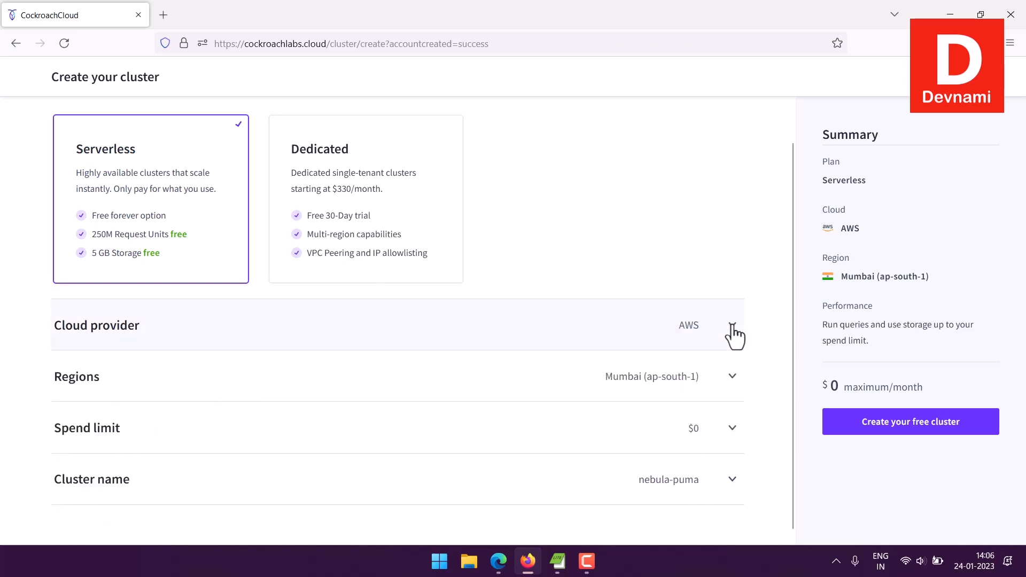
{"action": "left_click", "coordinate": [733, 378]}
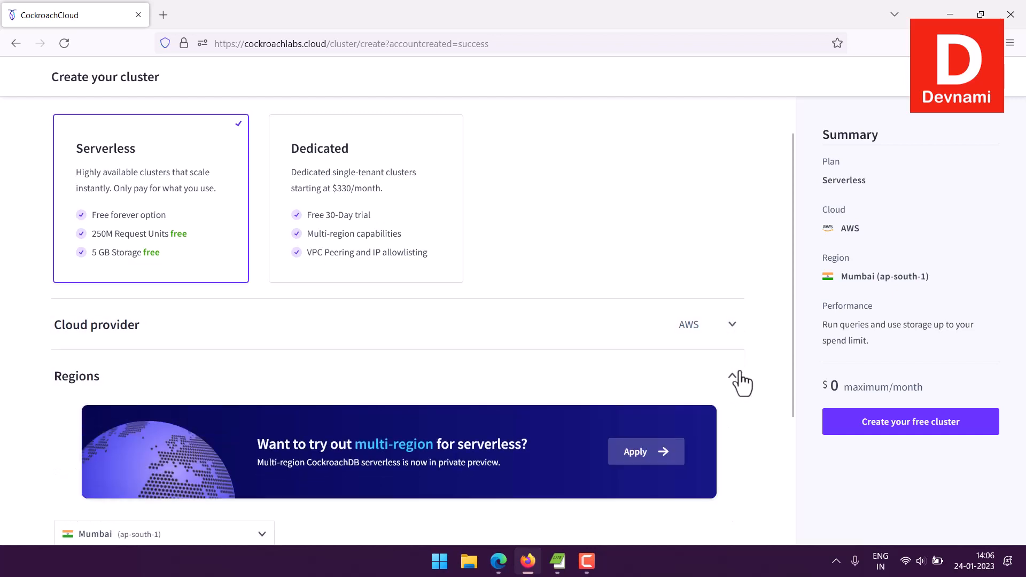
{"action": "scroll", "coordinate": [740, 375], "scroll_direction": "down", "scroll_amount": 3}
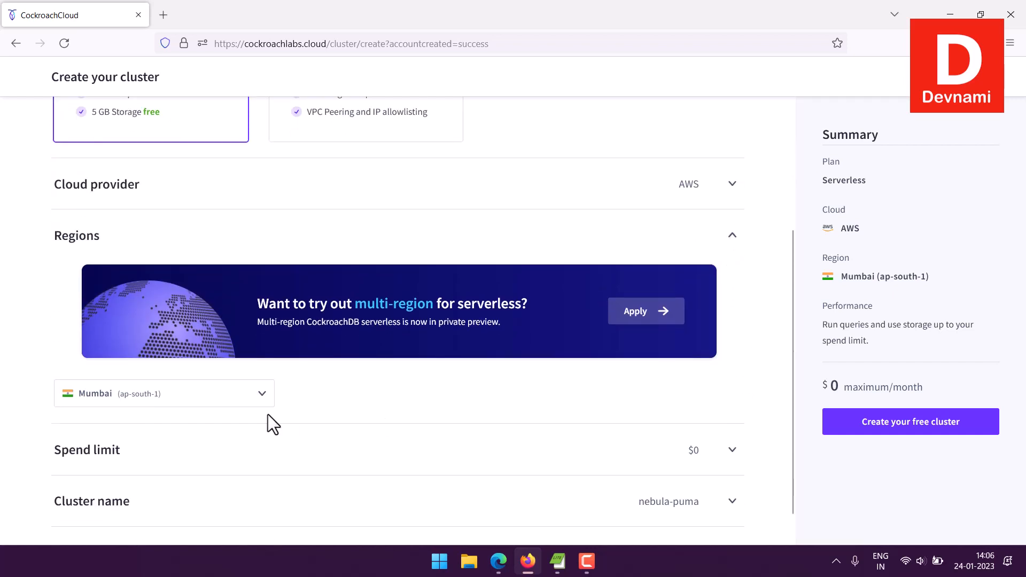
{"action": "left_click", "coordinate": [227, 400]}
{"action": "scroll", "coordinate": [487, 399], "scroll_direction": "down", "scroll_amount": 1}
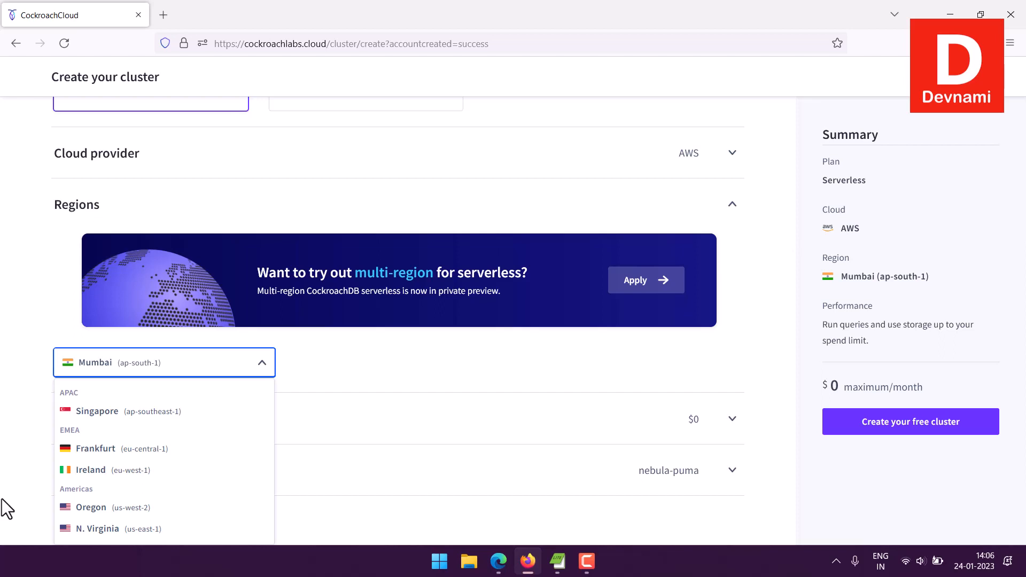
{"action": "left_click", "coordinate": [7, 334]}
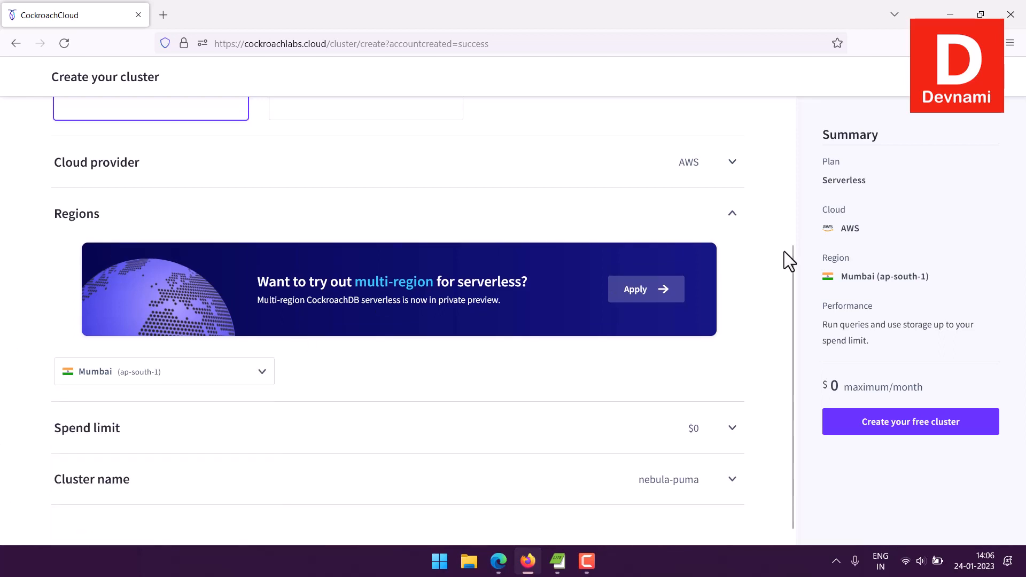
{"action": "left_click", "coordinate": [735, 214]}
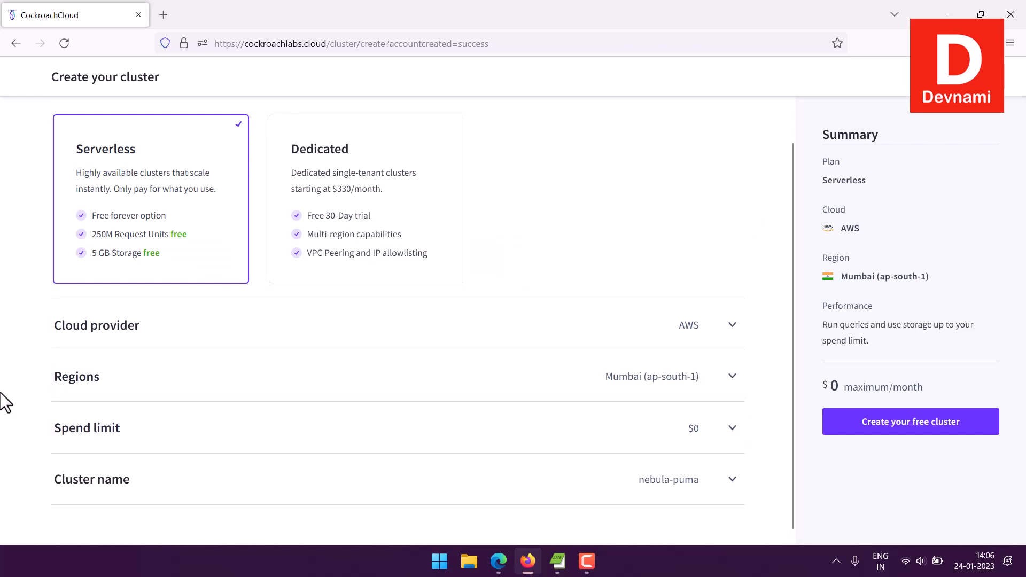
{"action": "left_click", "coordinate": [730, 481]}
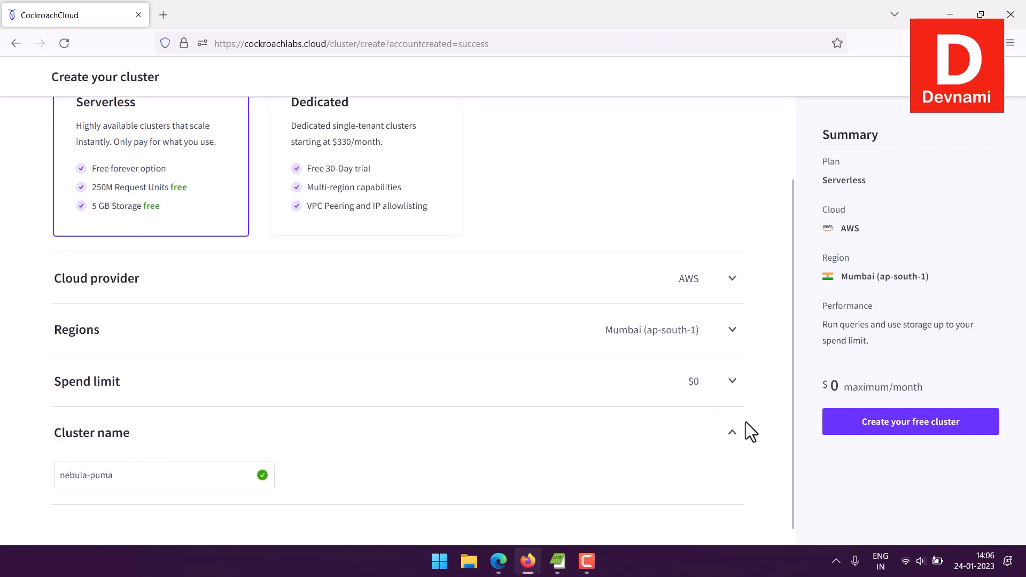
{"action": "left_click", "coordinate": [733, 431]}
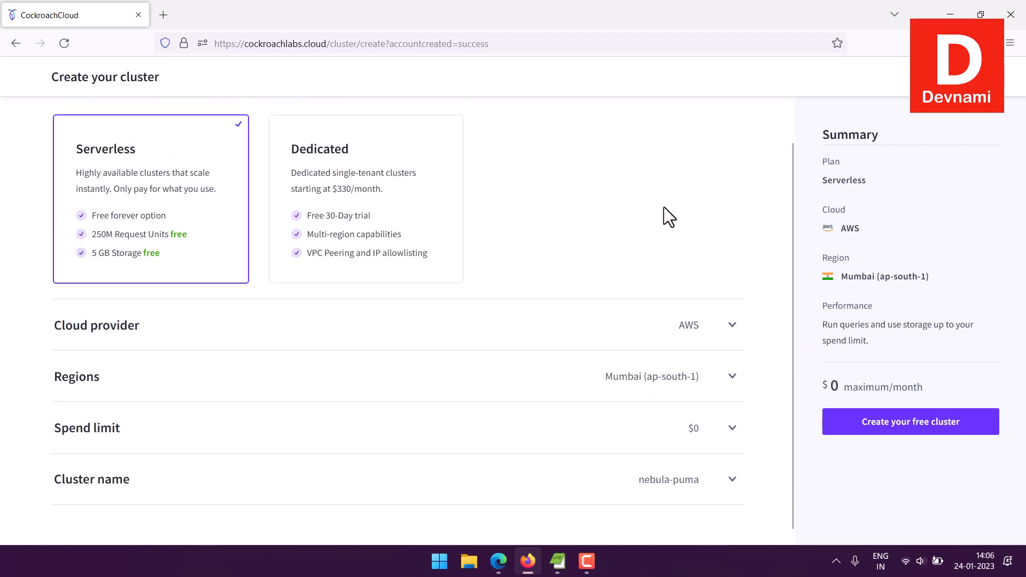
- Create the free Serverless cluster on AWS in Mumbai (ap-south-1)
{"action": "scroll", "coordinate": [663, 207], "scroll_direction": "up", "scroll_amount": 1}
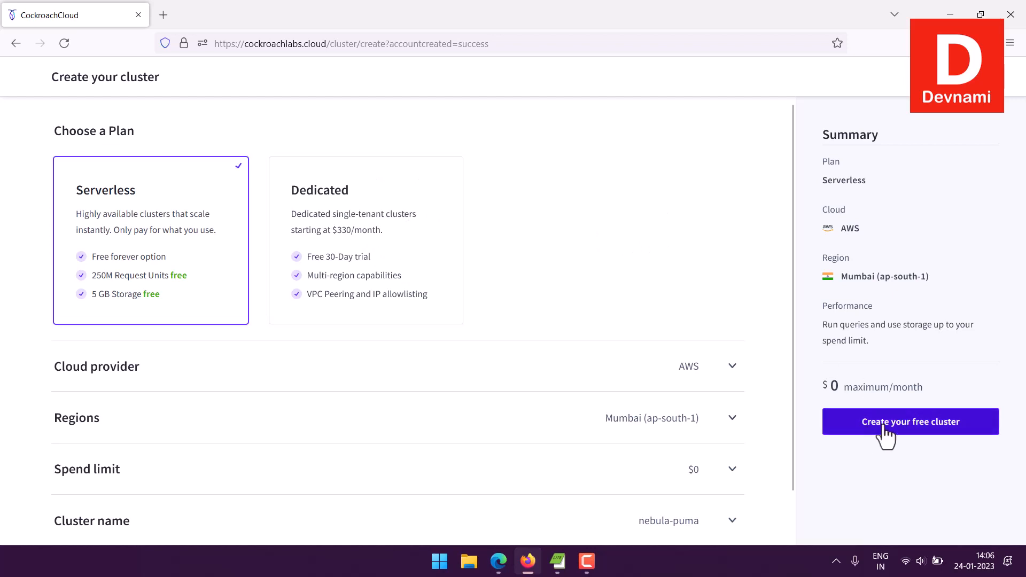
{"action": "left_click", "coordinate": [827, 428]}
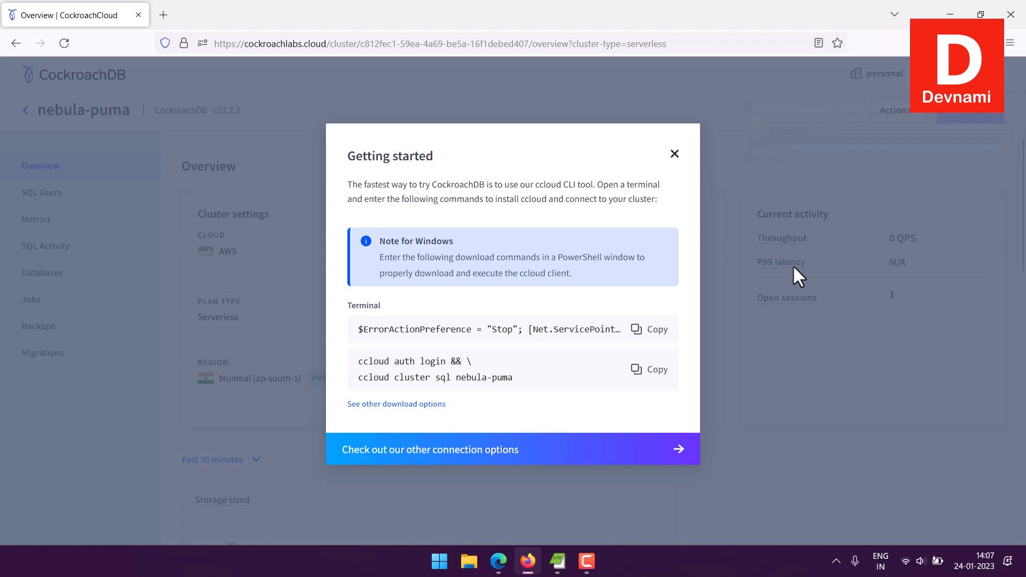
- Read the ccloud getting-started instructions and the note for Windows, and proceed to the other connection options
{"action": "left_click_drag", "start_coordinate": [391, 185], "coordinate": [634, 219]}
{"action": "left_click", "coordinate": [634, 219]}
{"action": "left_click_drag", "start_coordinate": [536, 184], "coordinate": [602, 184]}
{"action": "left_click", "coordinate": [661, 206]}
{"action": "left_click", "coordinate": [603, 184]}
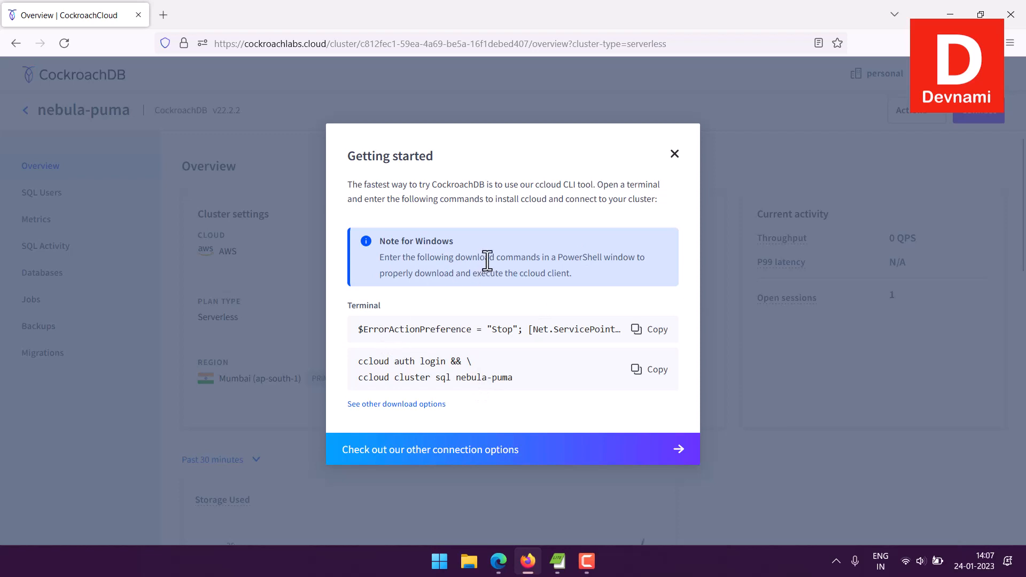
{"action": "left_click_drag", "start_coordinate": [431, 260], "coordinate": [576, 272]}
{"action": "left_click", "coordinate": [576, 272]}
{"action": "left_click", "coordinate": [461, 460]}
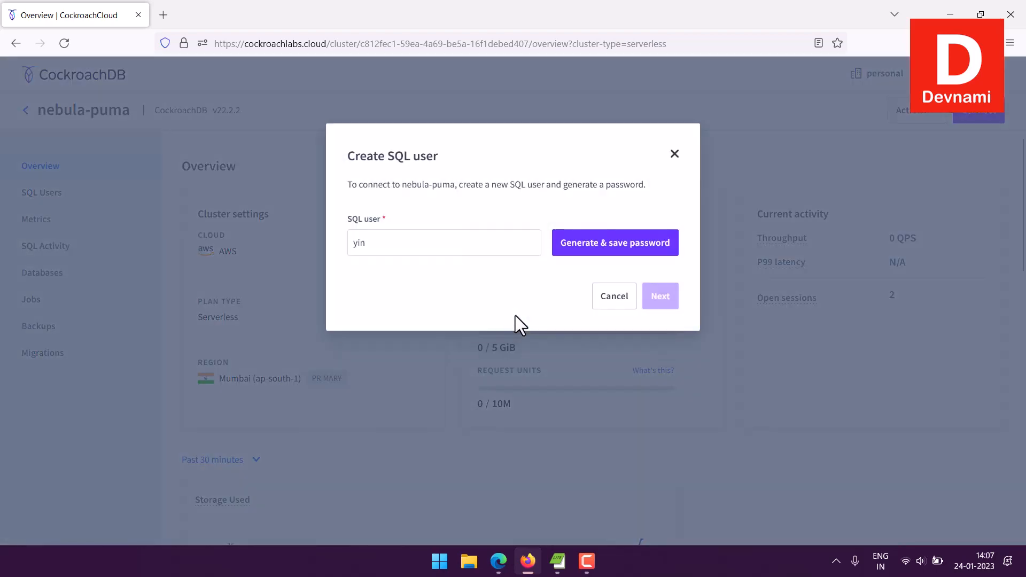
- Create the SQL user devnami with a generated password and copy that password
{"action": "left_click_drag", "start_coordinate": [393, 241], "coordinate": [320, 244]}
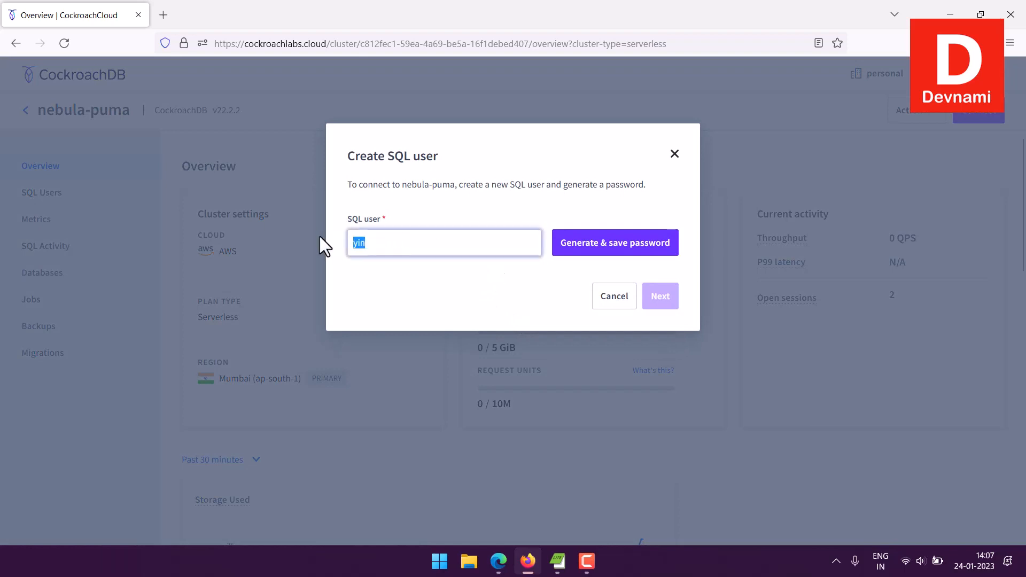
{"action": "key", "text": "BackSpace"}
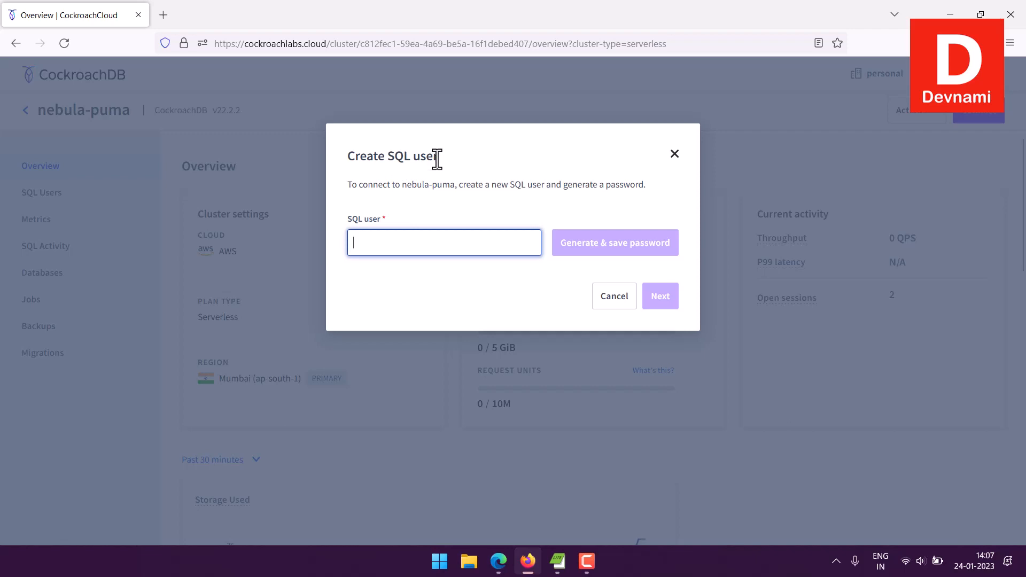
{"action": "type", "text": "devn"}
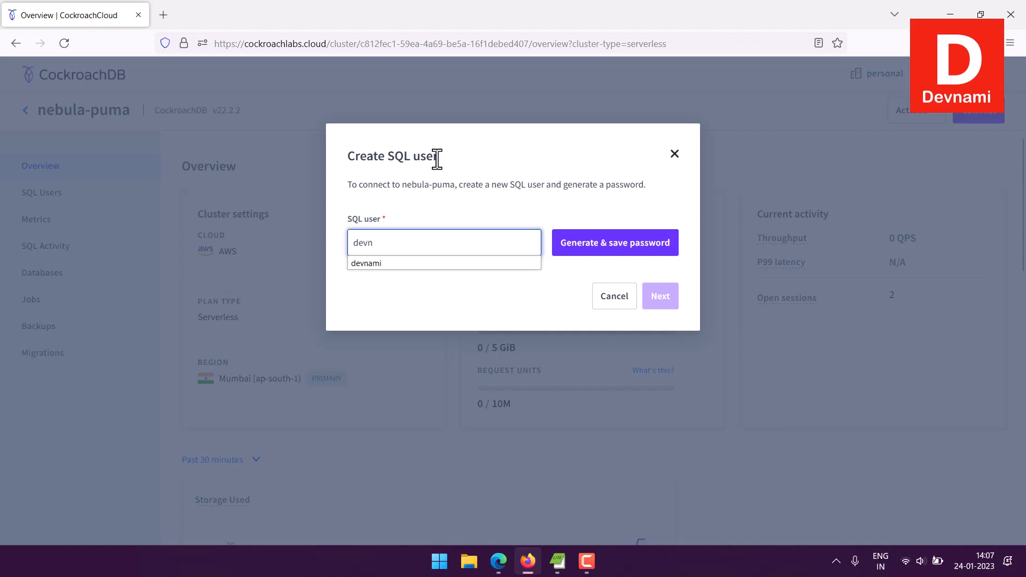
{"action": "type", "text": "ami"}
{"action": "left_click", "coordinate": [402, 243]}
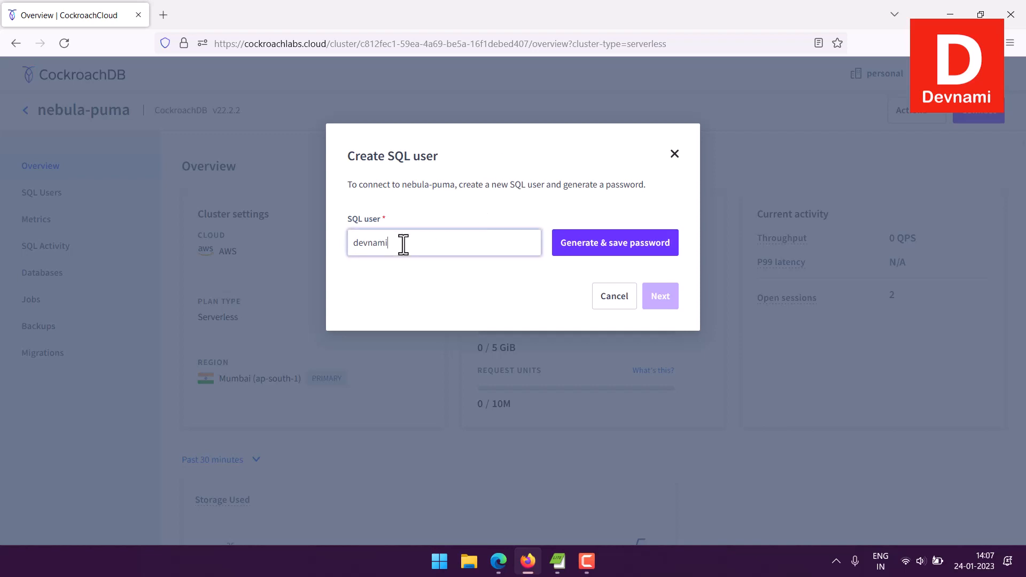
{"action": "left_click", "coordinate": [604, 247]}
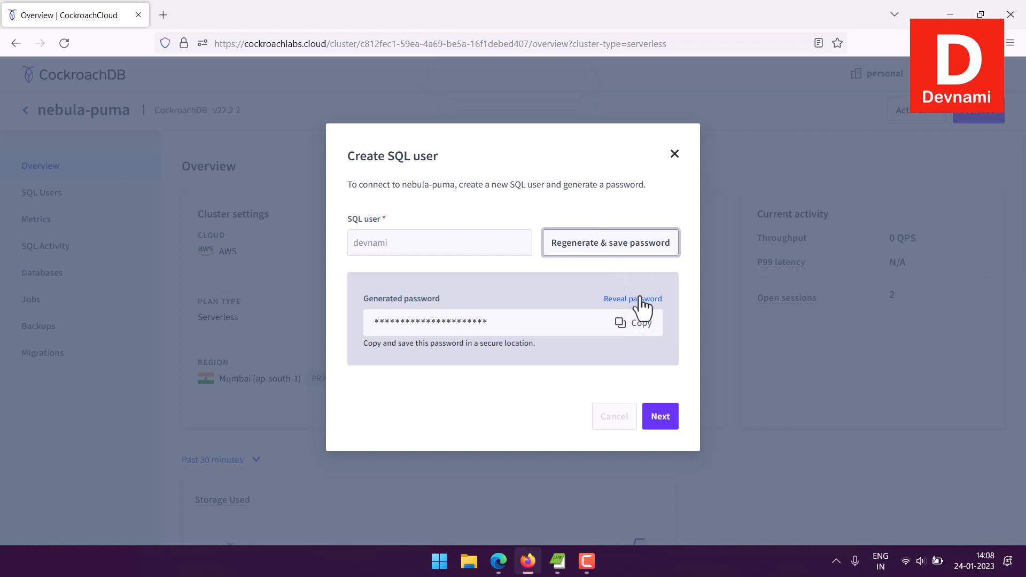
{"action": "left_click", "coordinate": [636, 324]}
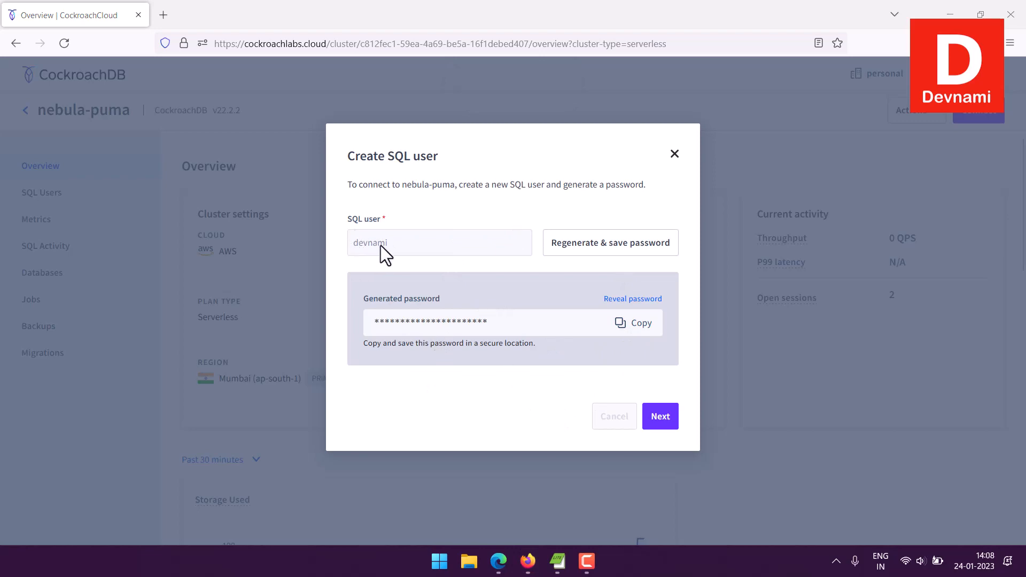
- Proceed to the connection settings for the cluster and check the available database choices
{"action": "left_click", "coordinate": [661, 417]}
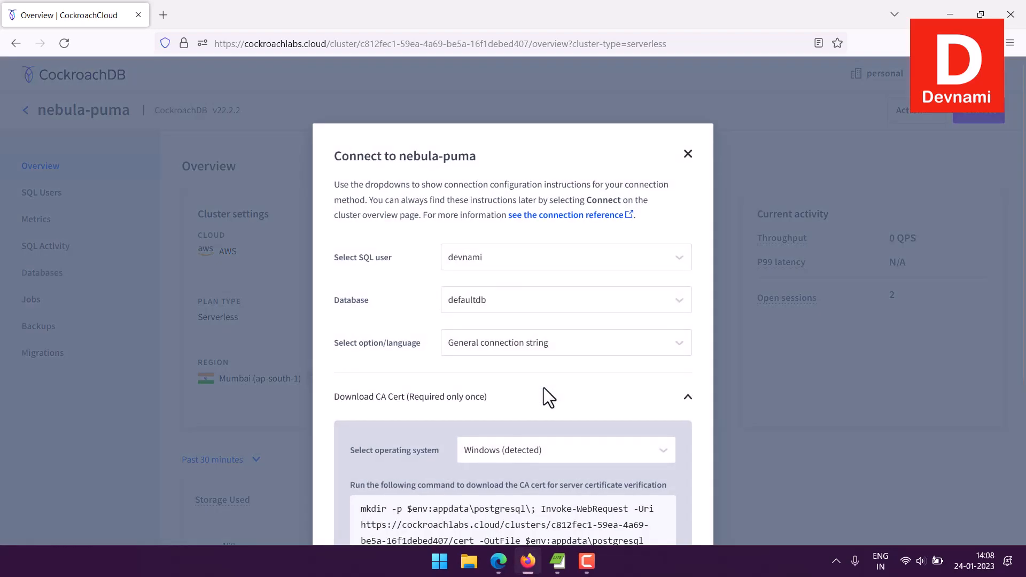
{"action": "scroll", "coordinate": [409, 321], "scroll_direction": "down", "scroll_amount": 2}
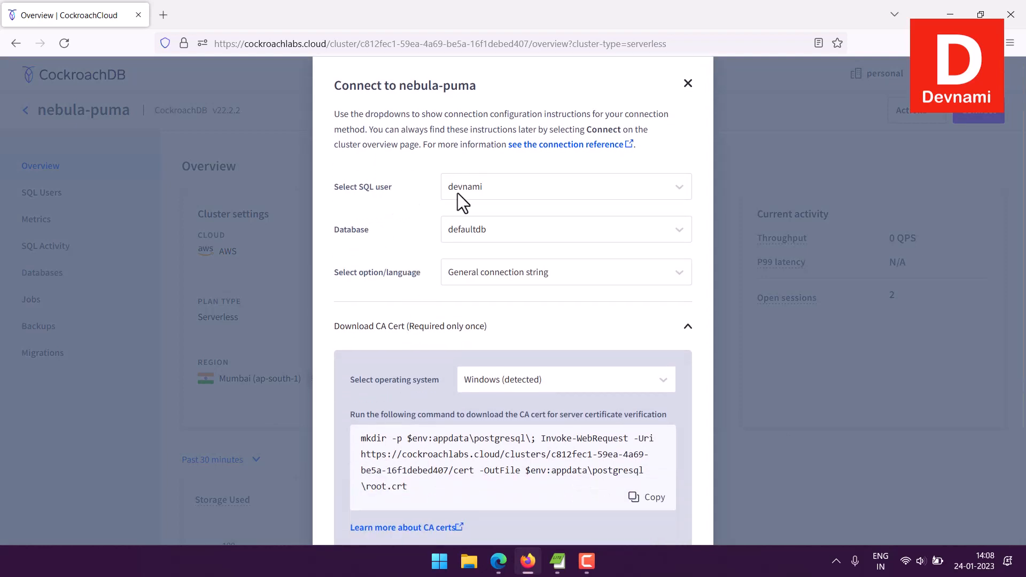
{"action": "left_click", "coordinate": [478, 231]}
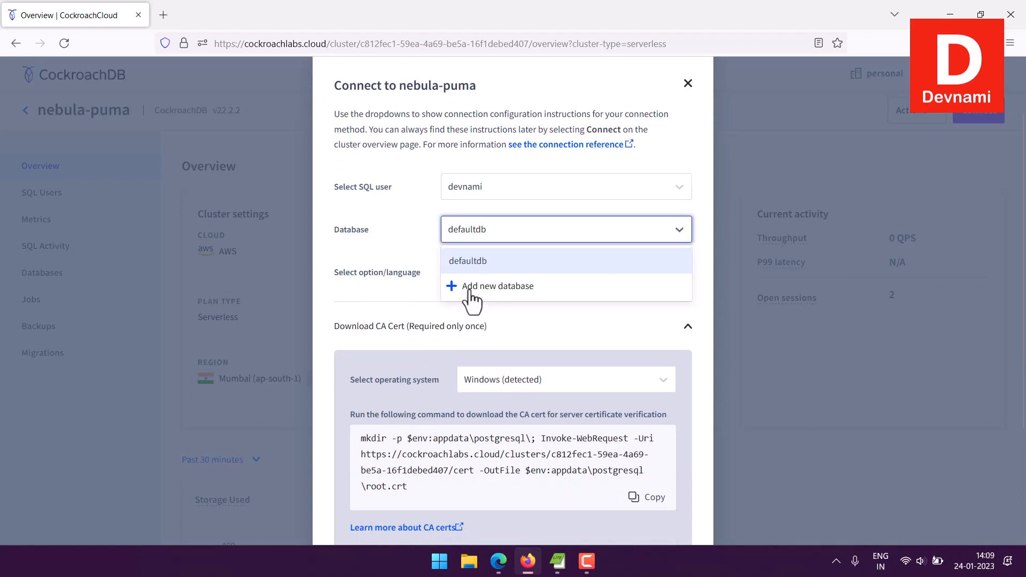
{"action": "left_click", "coordinate": [392, 243]}
- Add a new database named hrdemo to the cluster for the connection
{"action": "left_click", "coordinate": [468, 232]}
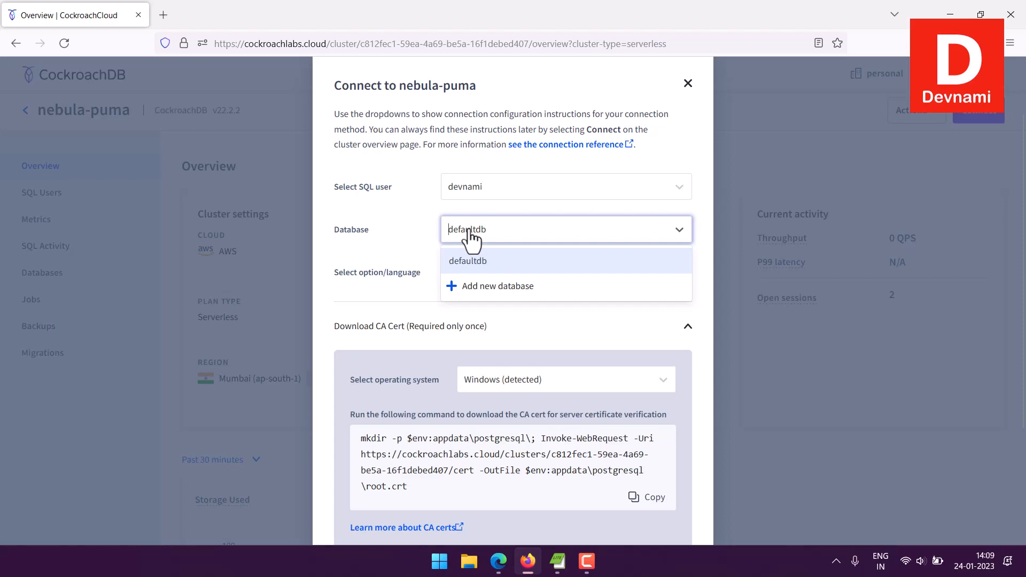
{"action": "left_click", "coordinate": [505, 287]}
{"action": "left_click", "coordinate": [430, 245]}
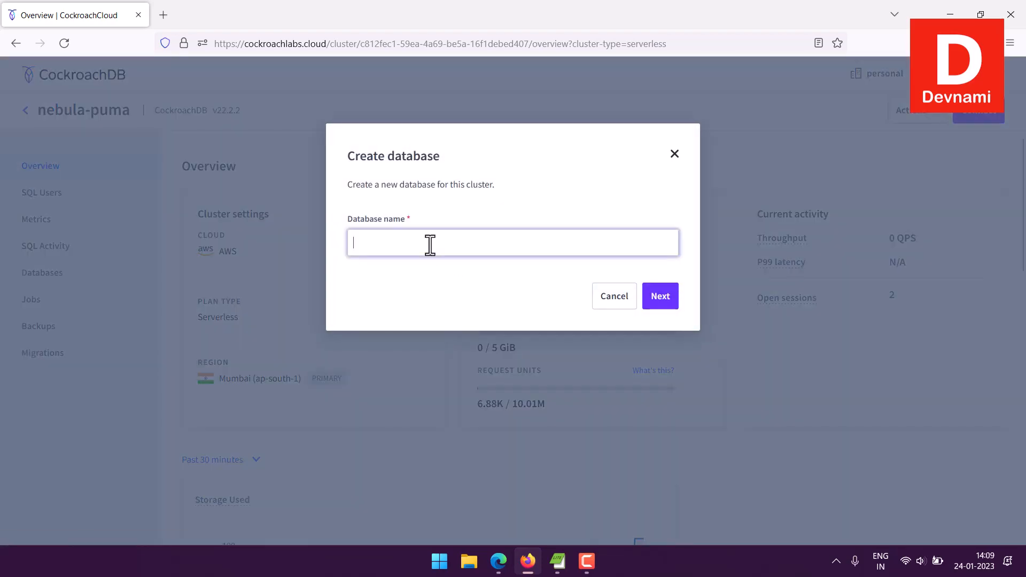
{"action": "type", "text": "com"}
{"action": "key", "text": "BackSpace"}
{"action": "key", "text": "BackSpace"}
{"action": "key", "text": "BackSpace"}
{"action": "type", "text": "co"}
{"action": "key", "text": "BackSpace"}
{"action": "key", "text": "BackSpace"}
{"action": "type", "text": "hrdemo"}
{"action": "left_click", "coordinate": [655, 298]}
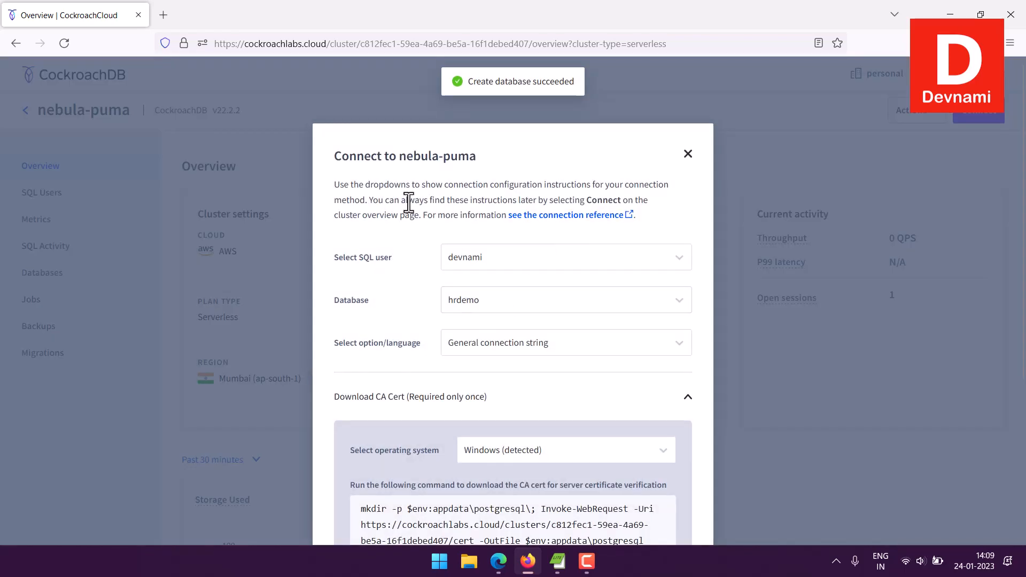
- Review the connection options and languages, and set the connection option to CockroachCloud CLI
{"action": "left_click_drag", "start_coordinate": [357, 157], "coordinate": [491, 157]}
{"action": "left_click", "coordinate": [430, 233]}
{"action": "scroll", "coordinate": [430, 233], "scroll_direction": "down", "scroll_amount": 3}
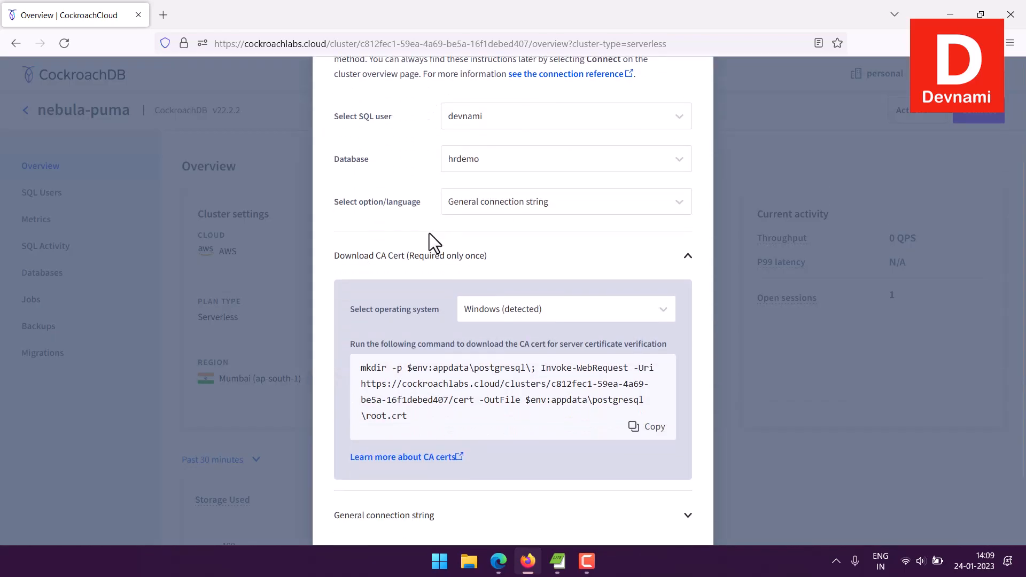
{"action": "scroll", "coordinate": [431, 232], "scroll_direction": "up", "scroll_amount": 1}
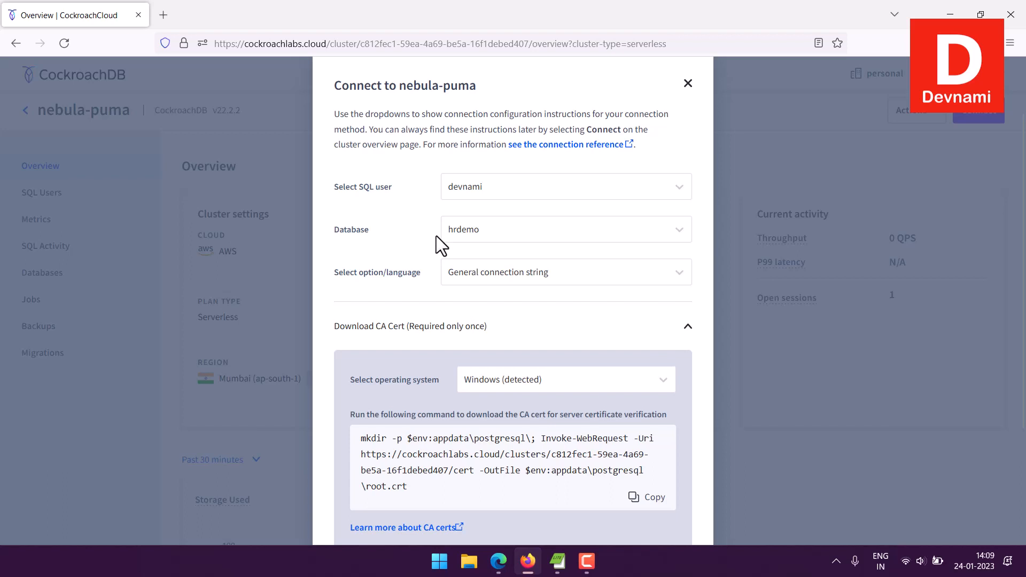
{"action": "scroll", "coordinate": [429, 293], "scroll_direction": "down", "scroll_amount": 1}
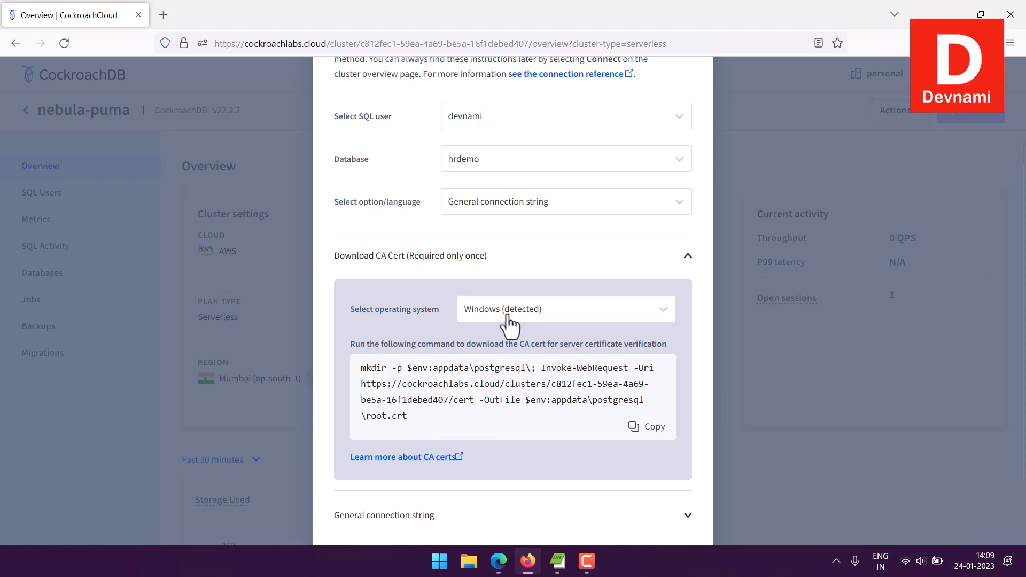
{"action": "left_click", "coordinate": [492, 209]}
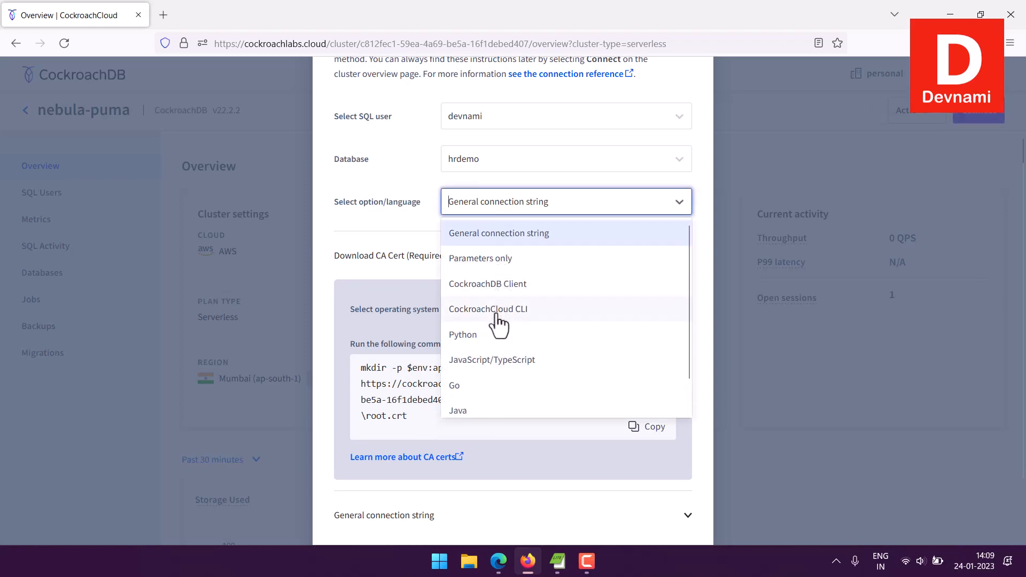
{"action": "scroll", "coordinate": [515, 327], "scroll_direction": "down", "scroll_amount": 1}
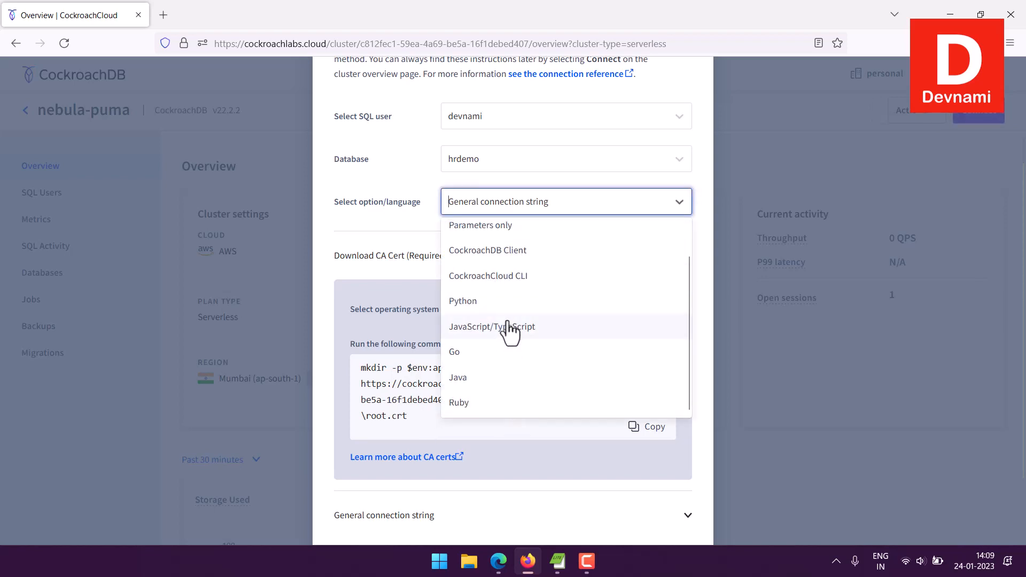
{"action": "scroll", "coordinate": [511, 285], "scroll_direction": "up", "scroll_amount": 1}
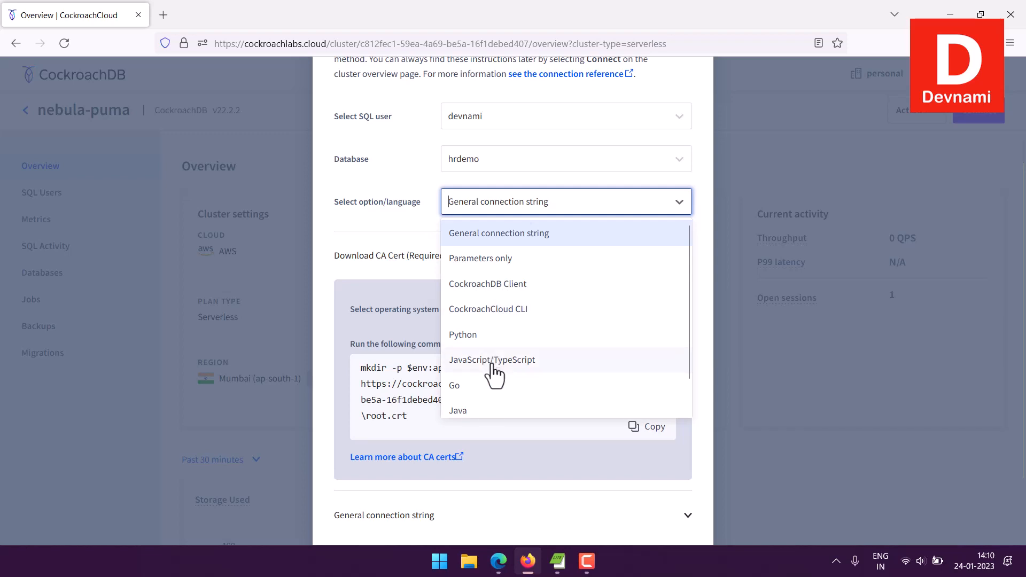
{"action": "scroll", "coordinate": [527, 298], "scroll_direction": "down", "scroll_amount": 1}
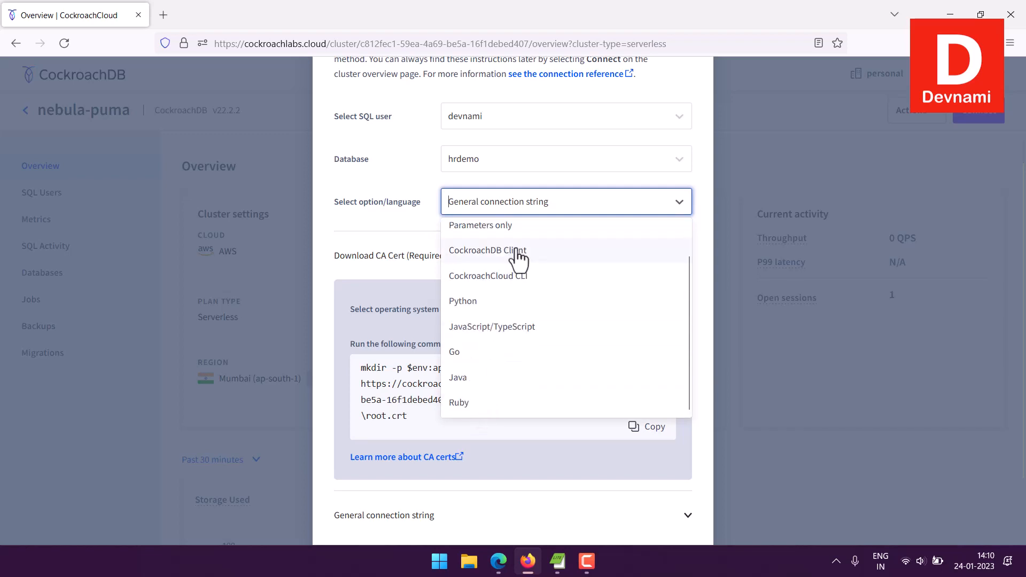
{"action": "scroll", "coordinate": [584, 271], "scroll_direction": "up", "scroll_amount": 1}
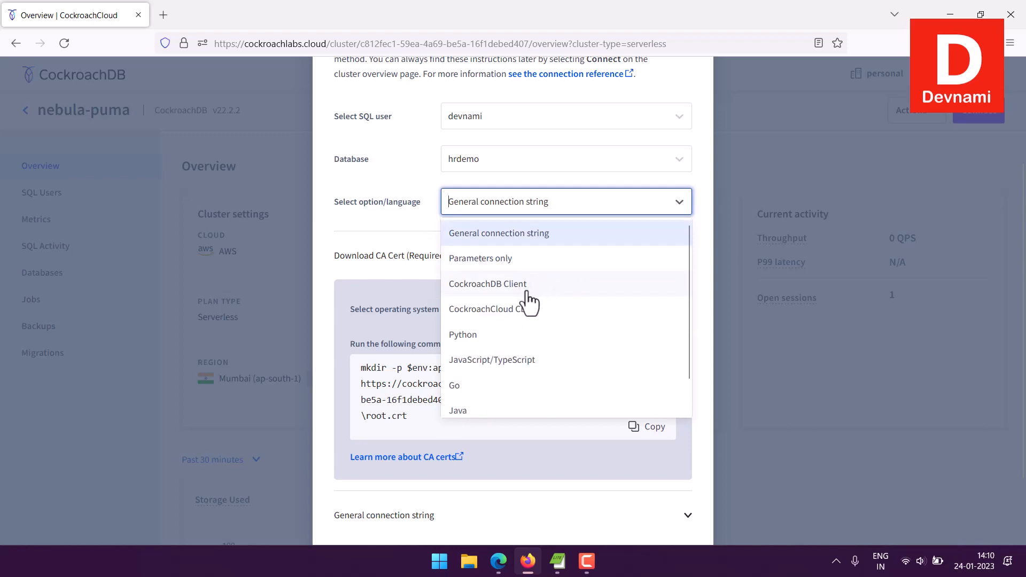
{"action": "left_click", "coordinate": [520, 313]}
- Read the Windows command for downloading the ccloud client and the ccloud command for connecting to the cluster
{"action": "scroll", "coordinate": [588, 293], "scroll_direction": "down", "scroll_amount": 3}
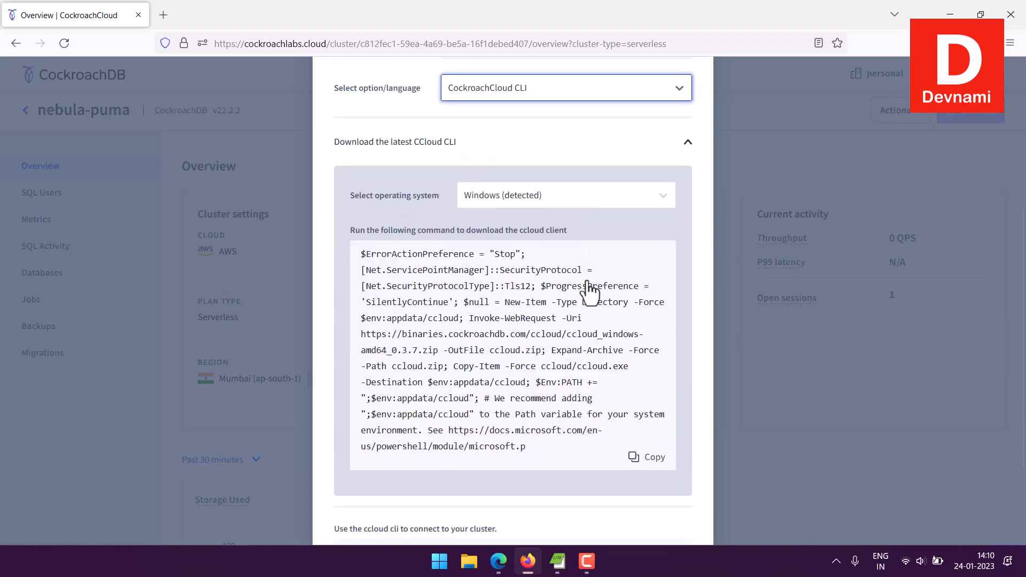
{"action": "left_click", "coordinate": [653, 431]}
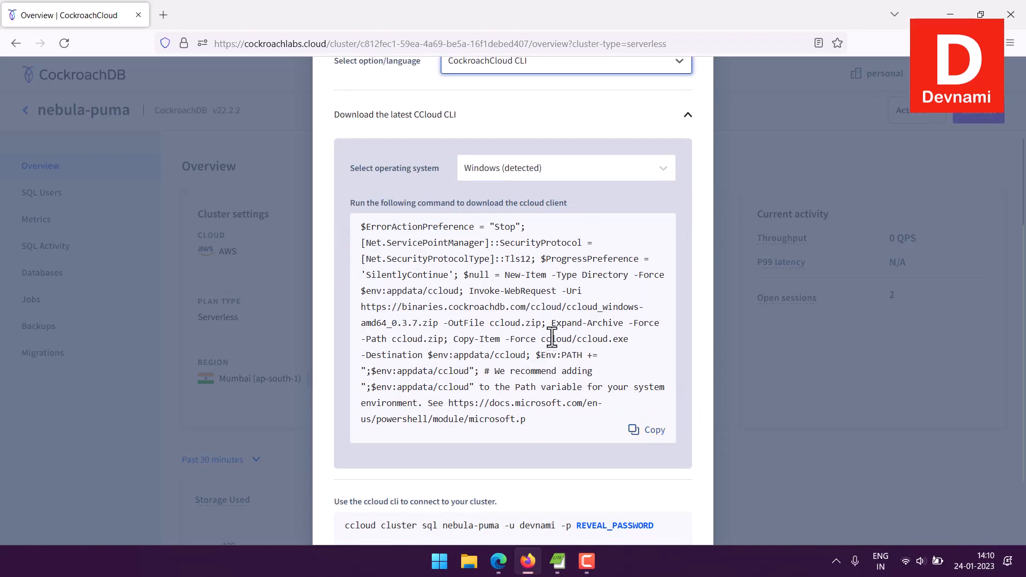
{"action": "scroll", "coordinate": [551, 334], "scroll_direction": "down", "scroll_amount": 2}
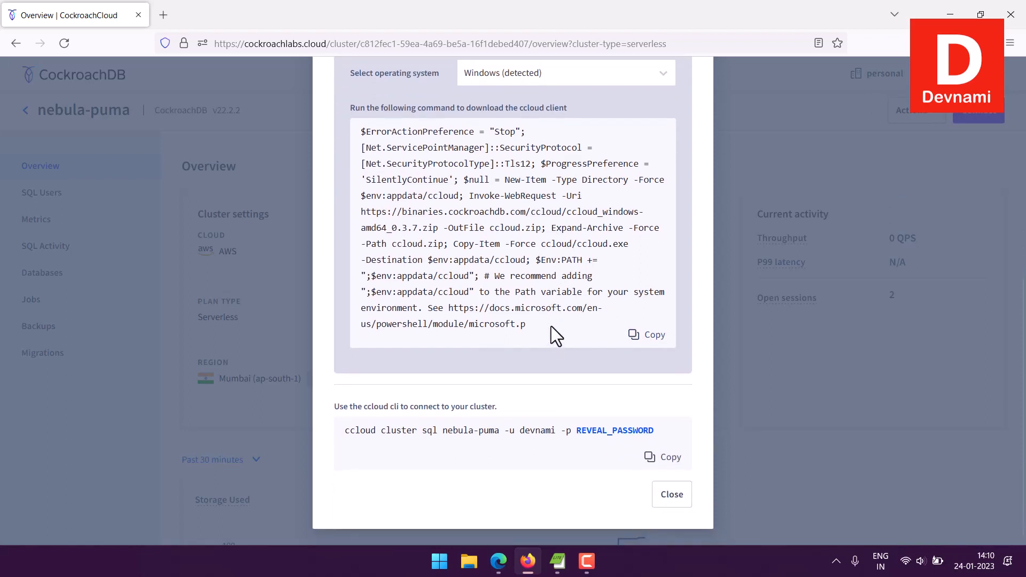
{"action": "left_click_drag", "start_coordinate": [374, 409], "coordinate": [487, 406]}
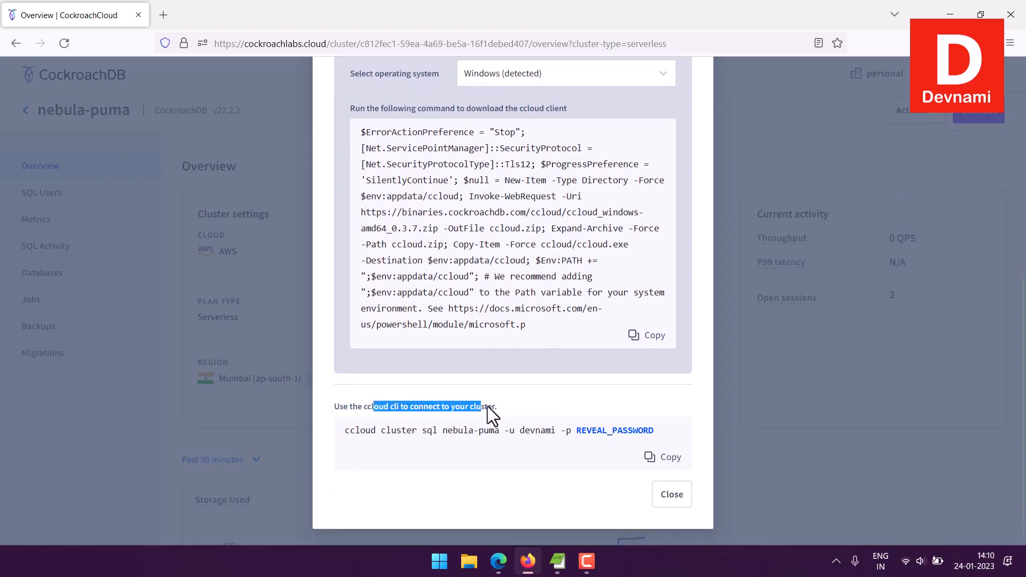
{"action": "left_click", "coordinate": [488, 407]}
{"action": "left_click", "coordinate": [518, 405]}
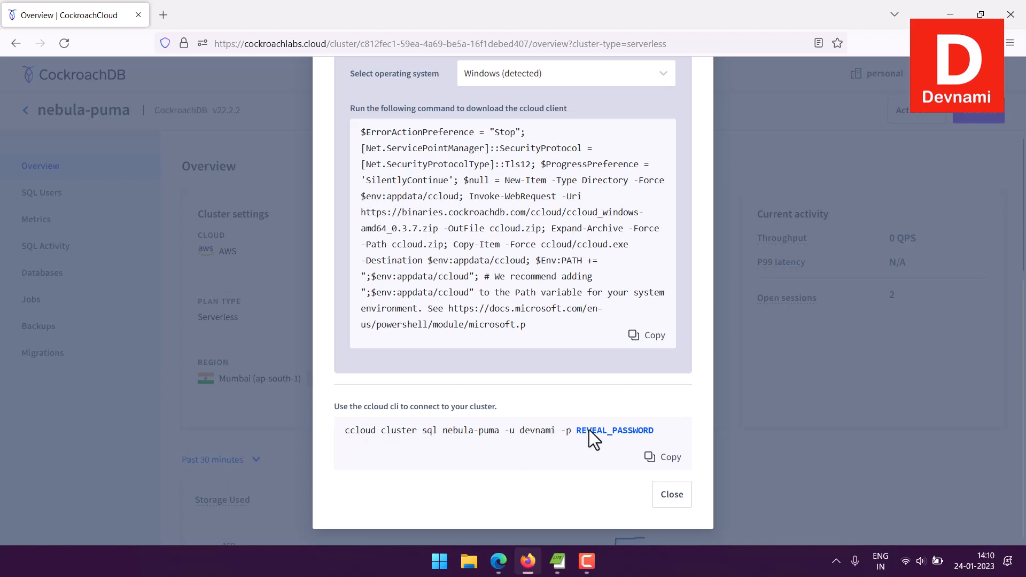
{"action": "left_click", "coordinate": [623, 433]}
{"action": "scroll", "coordinate": [566, 373], "scroll_direction": "up", "scroll_amount": 5}
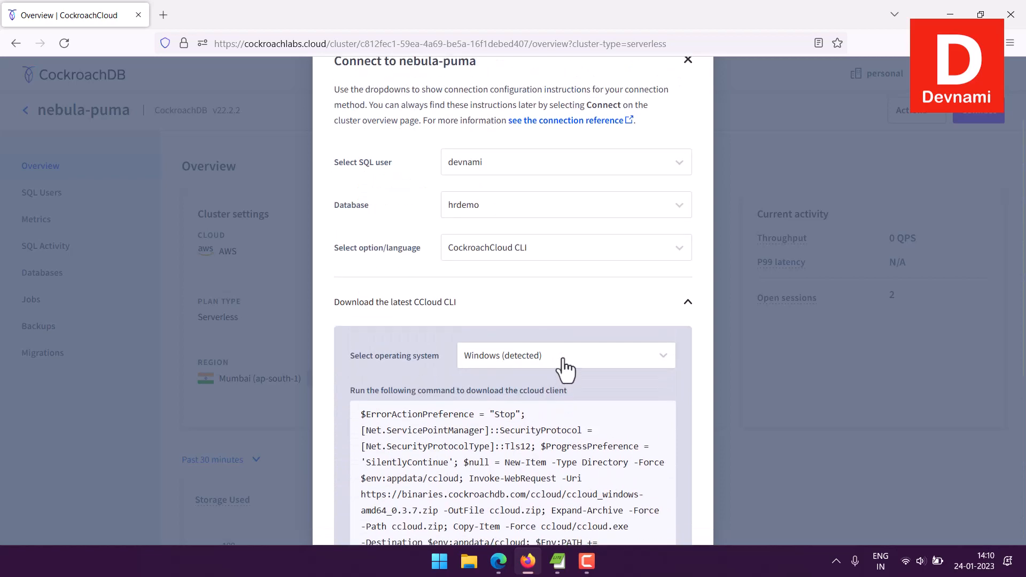
- Copy the ccloud client download command for Windows and run it in a new PowerShell terminal, with the browser windows minimized
{"action": "scroll", "coordinate": [561, 366], "scroll_direction": "down", "scroll_amount": 3}
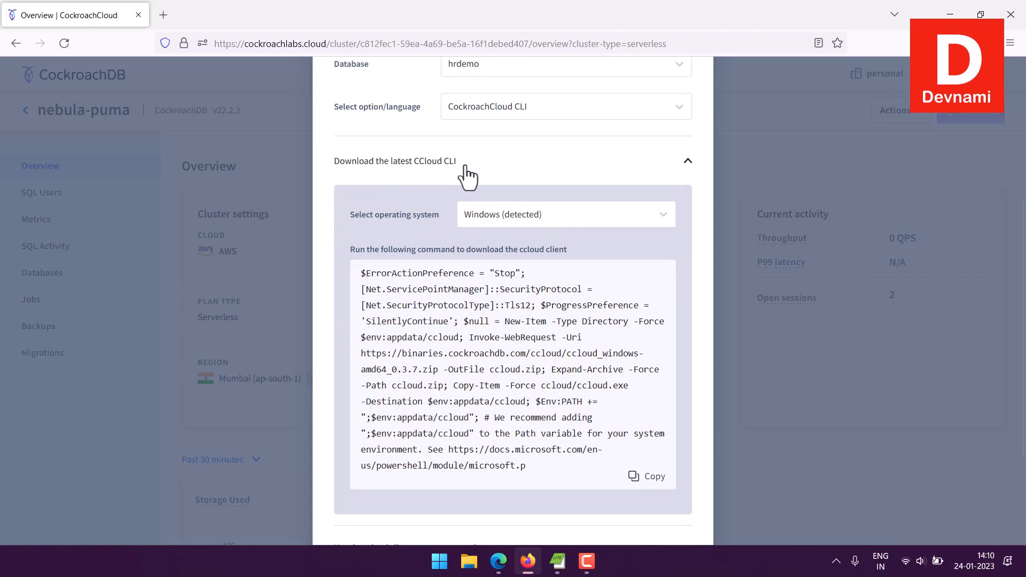
{"action": "left_click", "coordinate": [654, 481]}
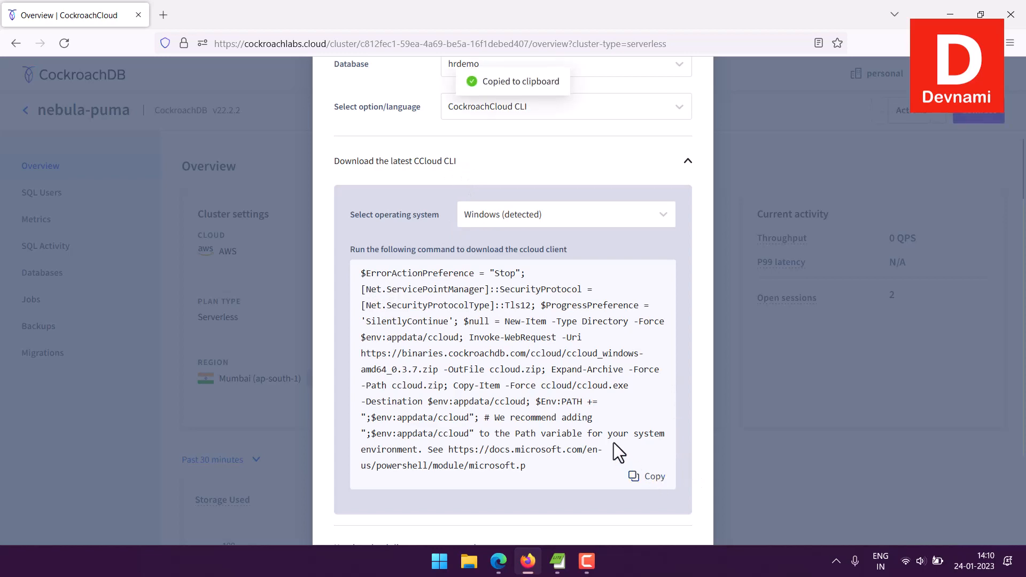
{"action": "left_click", "coordinate": [439, 561]}
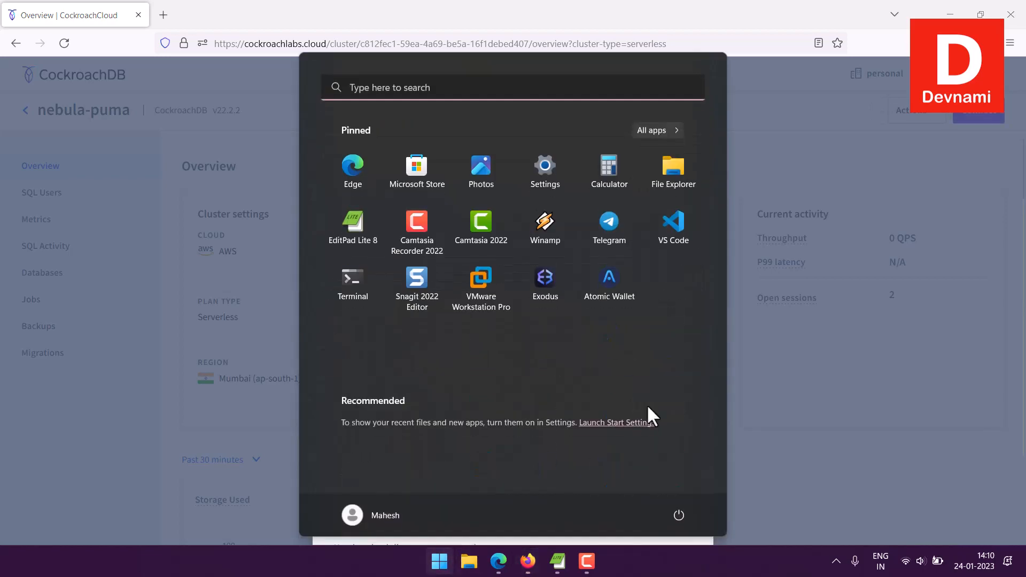
{"action": "left_click", "coordinate": [358, 277]}
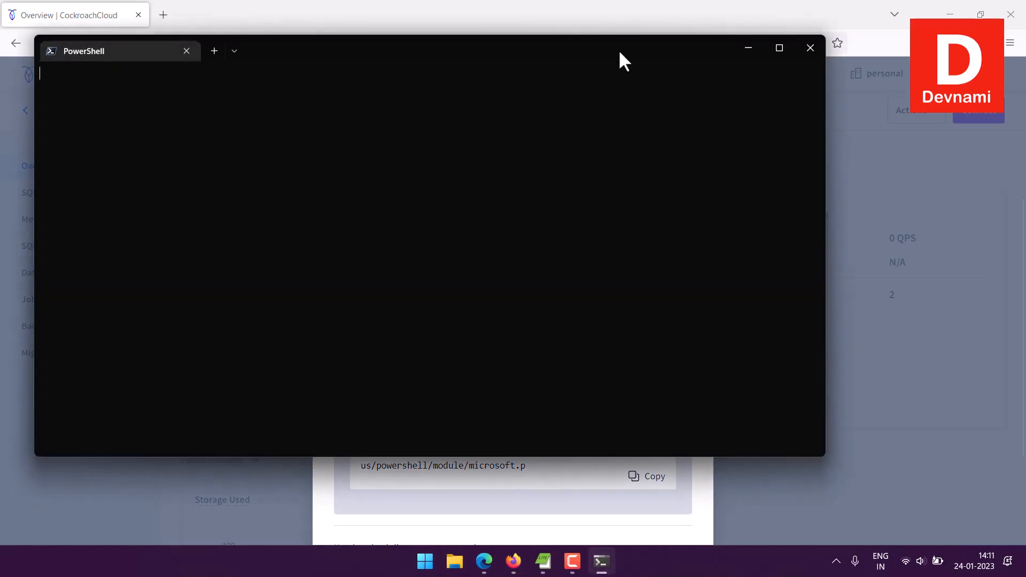
{"action": "left_click_drag", "start_coordinate": [618, 50], "coordinate": [704, 97]}
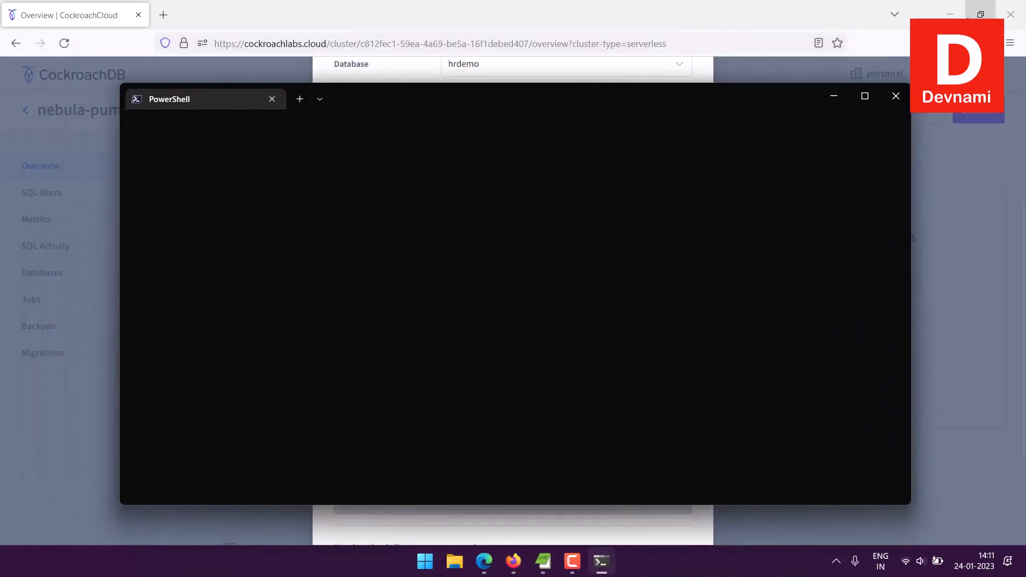
{"action": "left_click", "coordinate": [951, 14]}
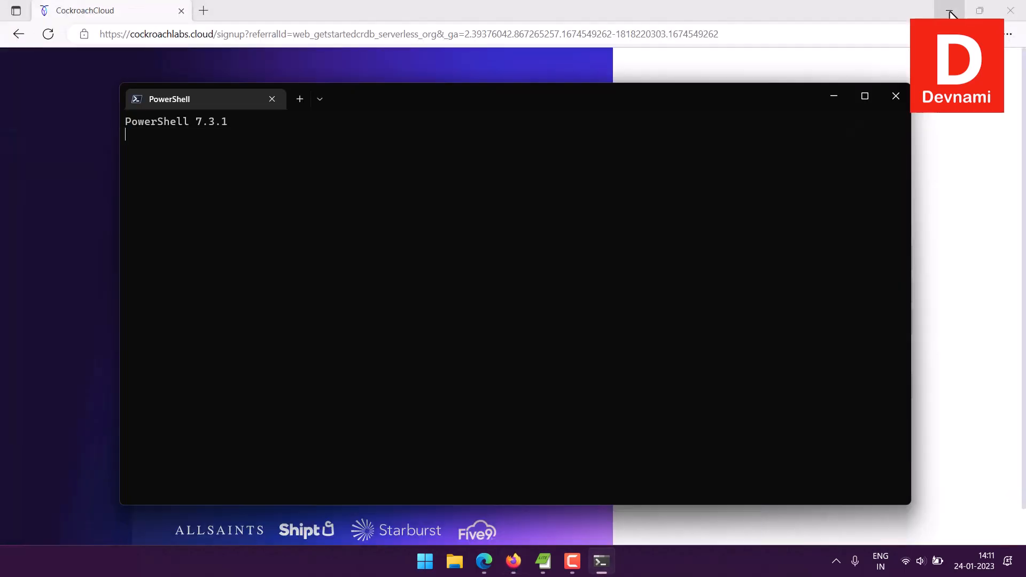
{"action": "left_click", "coordinate": [950, 14]}
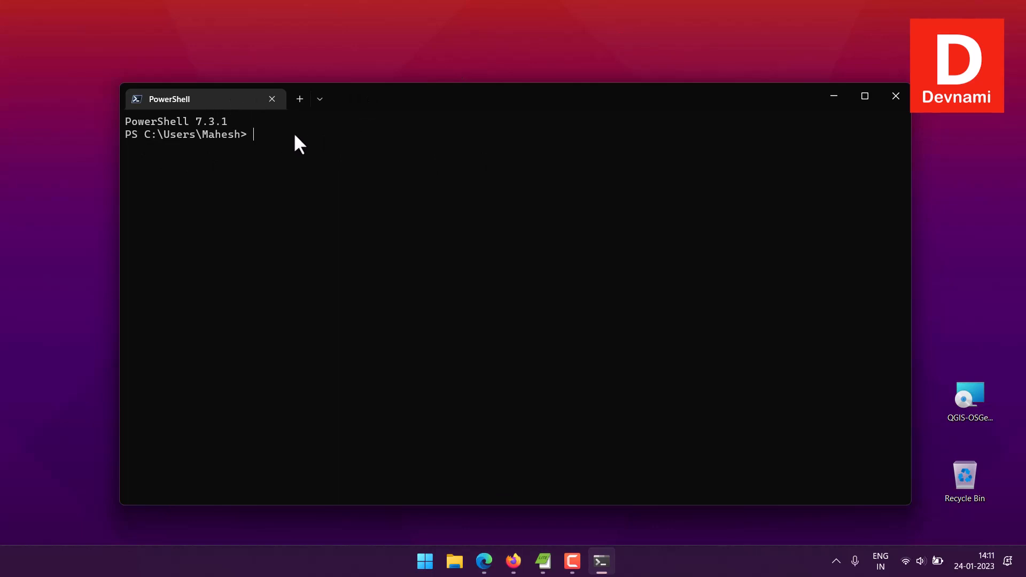
{"action": "key", "text": "ctrl+v"}
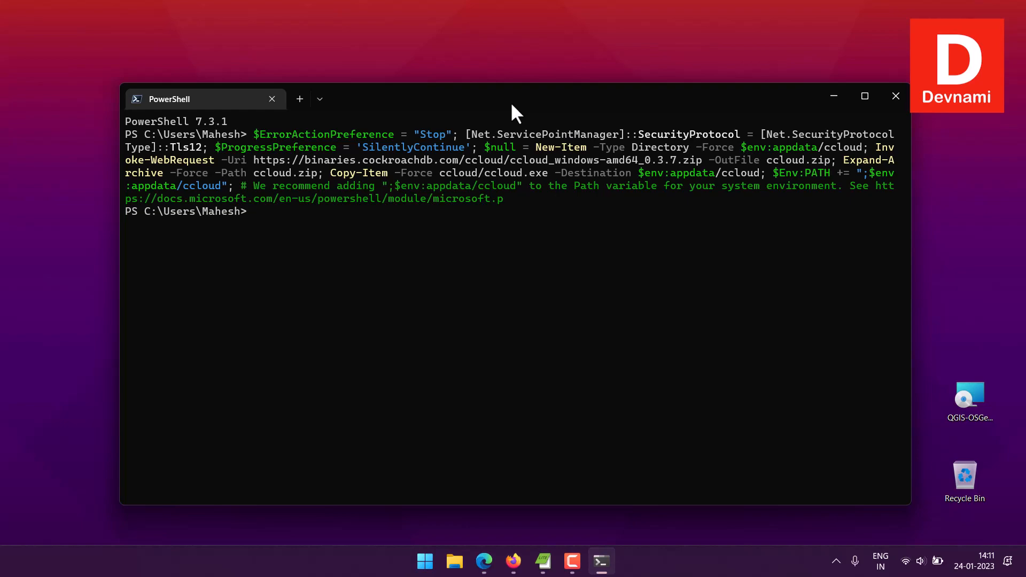
- Switch to Firefox, copy the ccloud command for connecting to the cluster, and return to the PowerShell terminal
{"action": "left_click", "coordinate": [513, 561]}
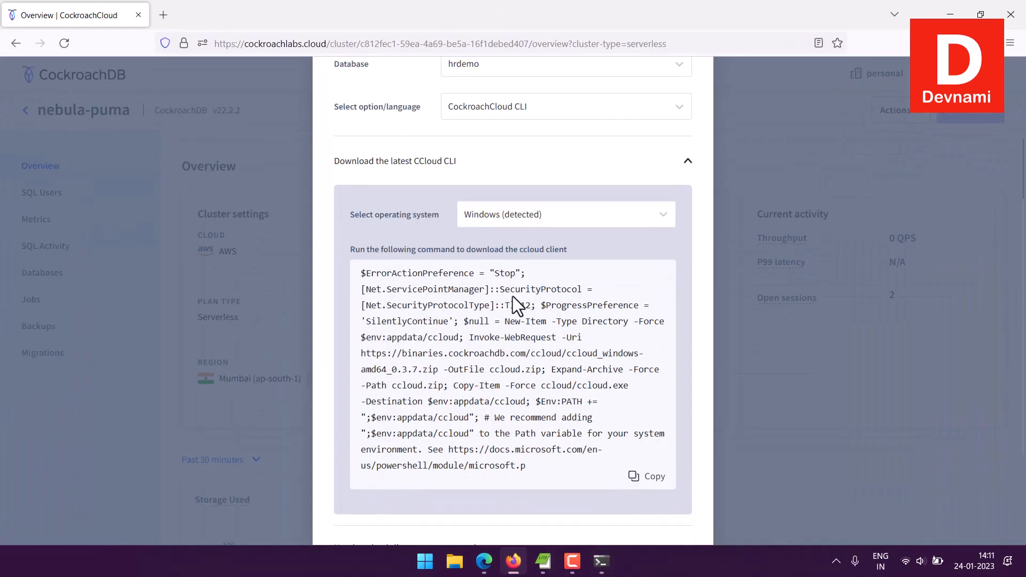
{"action": "scroll", "coordinate": [538, 305], "scroll_direction": "down", "scroll_amount": 2}
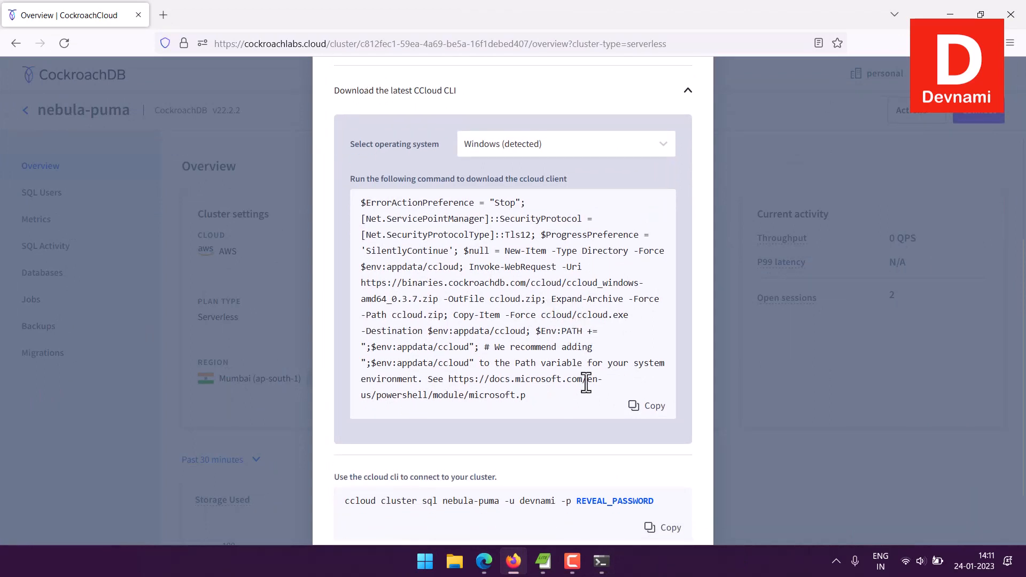
{"action": "scroll", "coordinate": [588, 383], "scroll_direction": "down", "scroll_amount": 2}
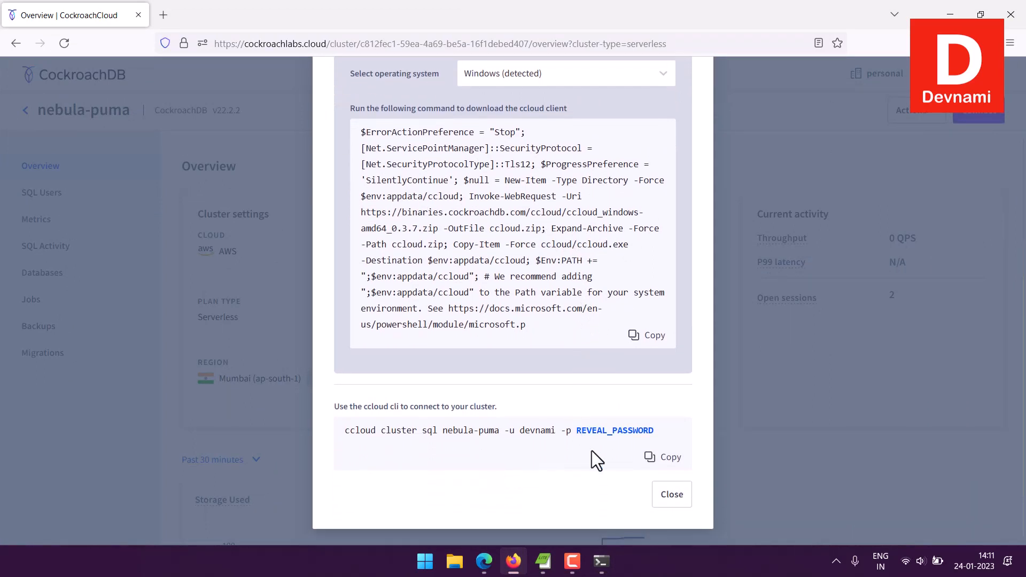
{"action": "left_click", "coordinate": [668, 461]}
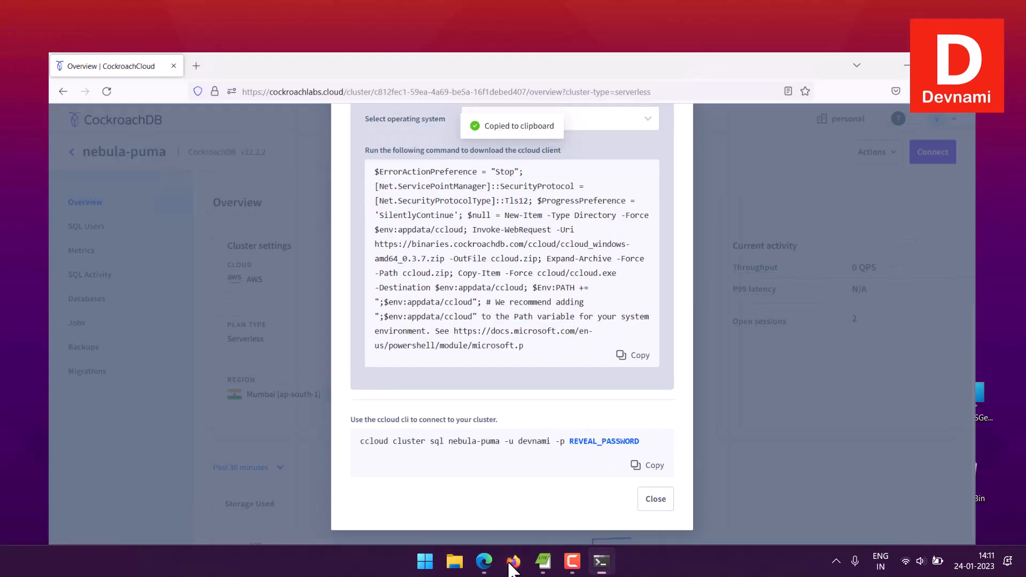
{"action": "left_click", "coordinate": [512, 560]}
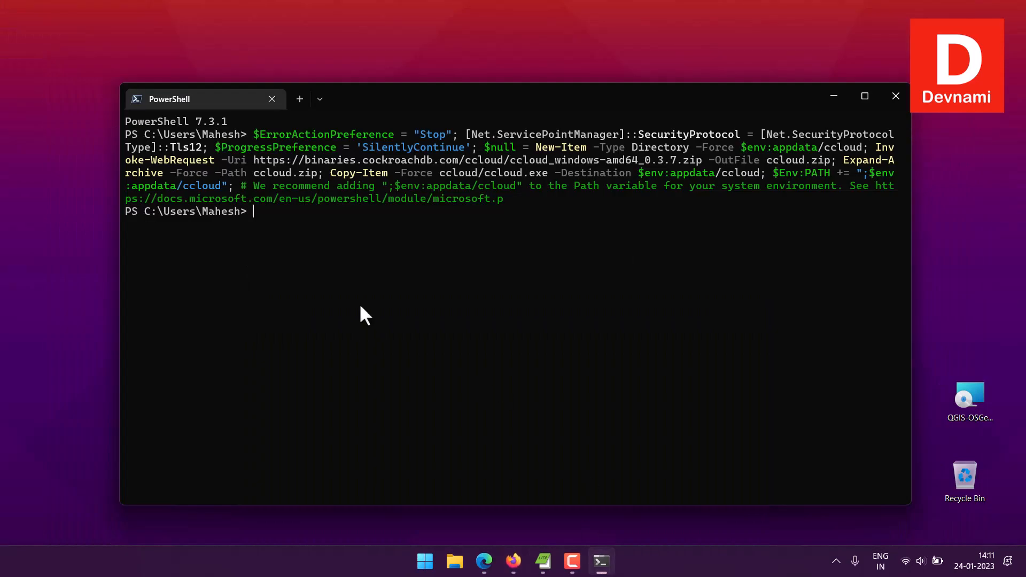
- Clear the terminal and try to connect to nebula-puma by running the copied ccloud cluster sql command with the devnami user and its SQL password
{"action": "type", "text": "clear"}
{"action": "key", "text": "Return"}
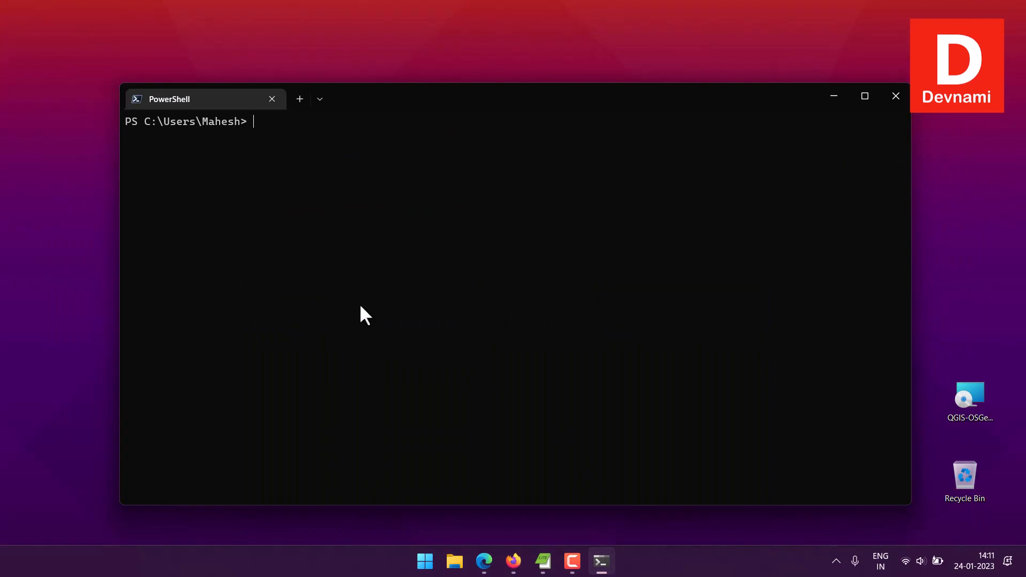
{"action": "key", "text": "ctrl+v"}
{"action": "left_click", "coordinate": [448, 371]}
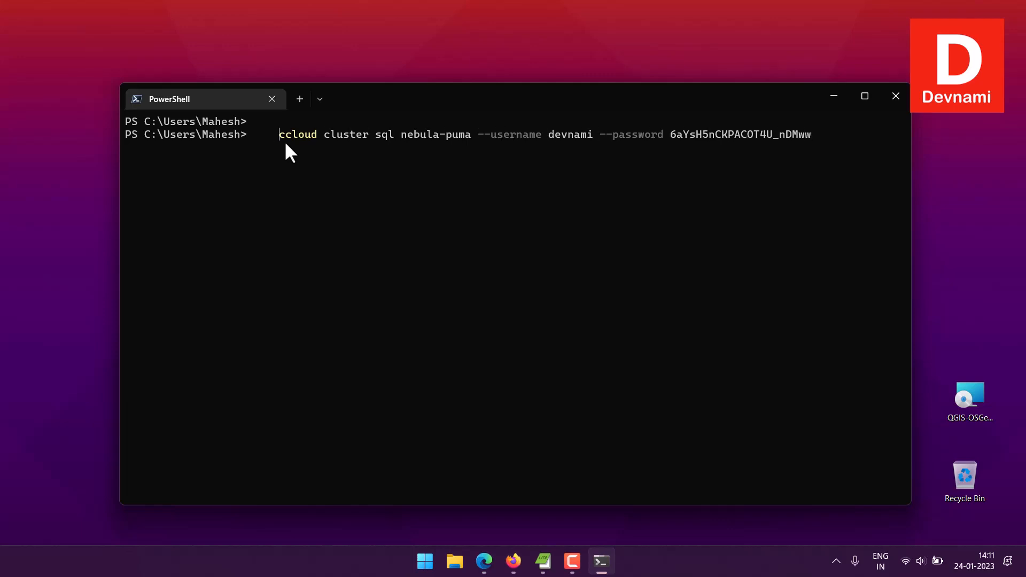
{"action": "key", "text": "Delete"}
{"action": "key", "text": "Delete"}
{"action": "key", "text": "Delete"}
{"action": "key", "text": "Delete"}
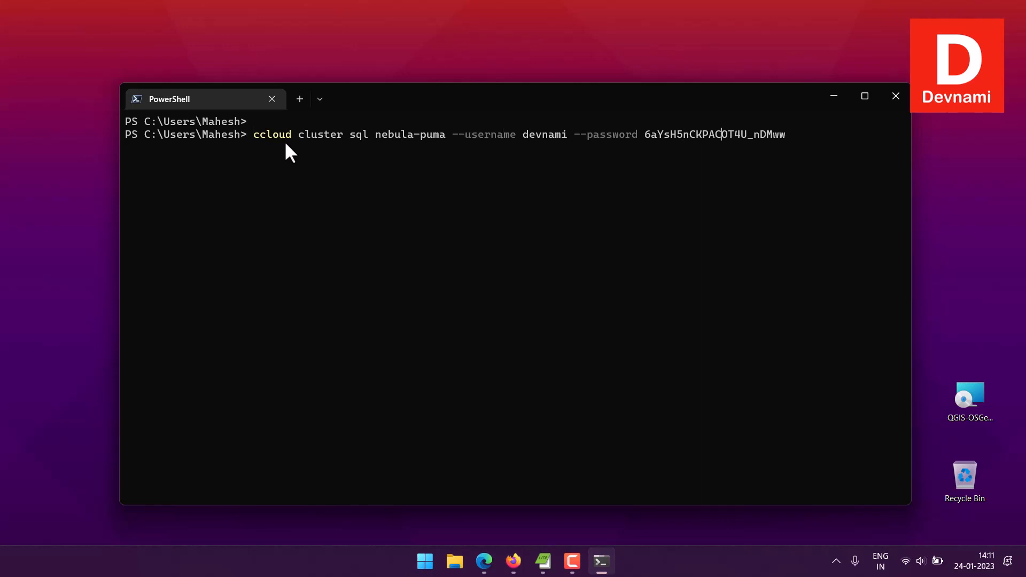
{"action": "key", "text": "Right"}
{"action": "key", "text": "Right"}
{"action": "key", "text": "Right"}
{"action": "key", "text": "Right"}
{"action": "key", "text": "Right"}
{"action": "key", "text": "Right"}
{"action": "key", "text": "Right"}
{"action": "key", "text": "Right"}
{"action": "key", "text": "Return"}
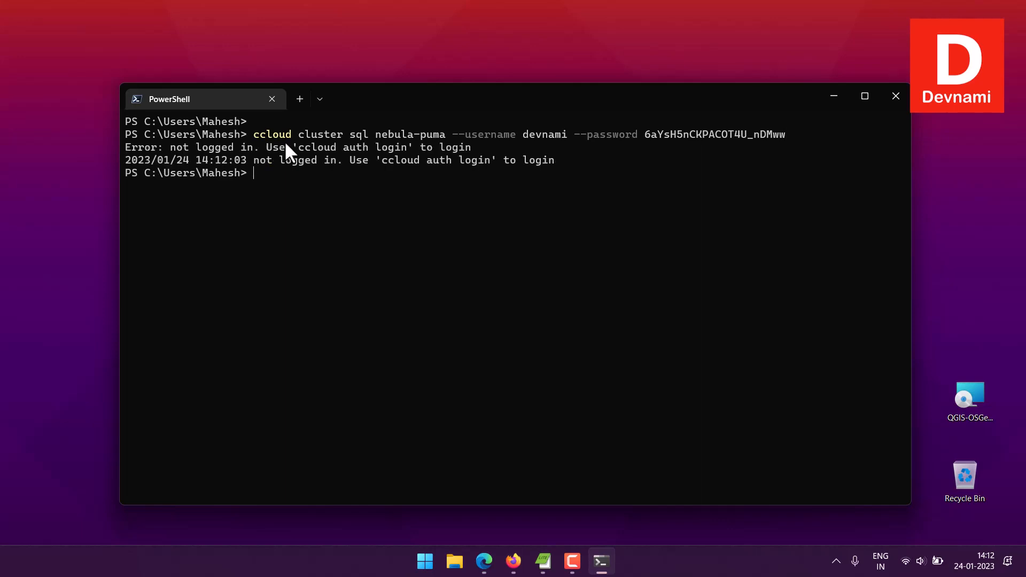
- Log in to CockroachCloud with ccloud auth login, complete the login through the browser, and close the browser window
{"action": "type", "text": "ccloud "}
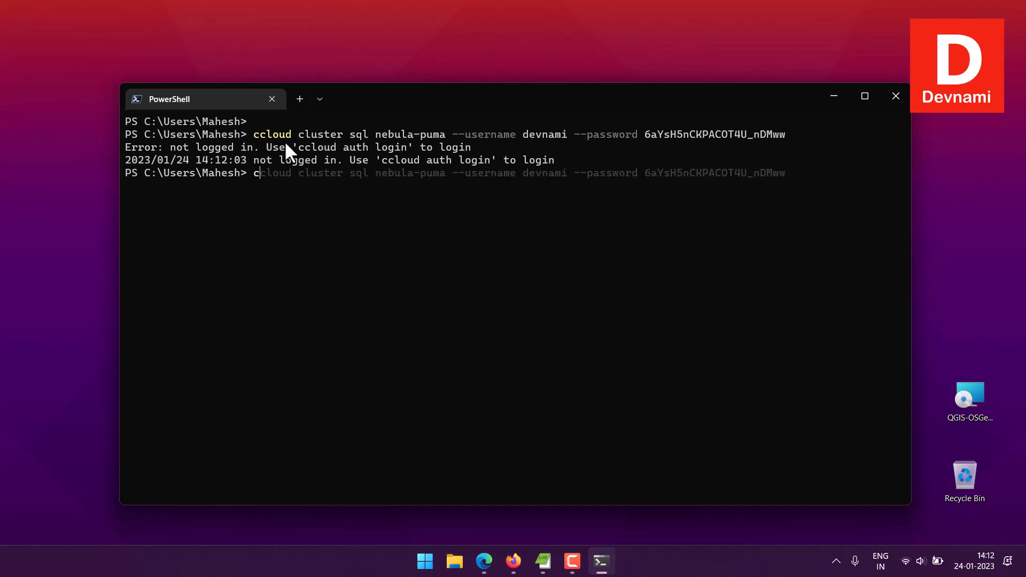
{"action": "type", "text": "a"}
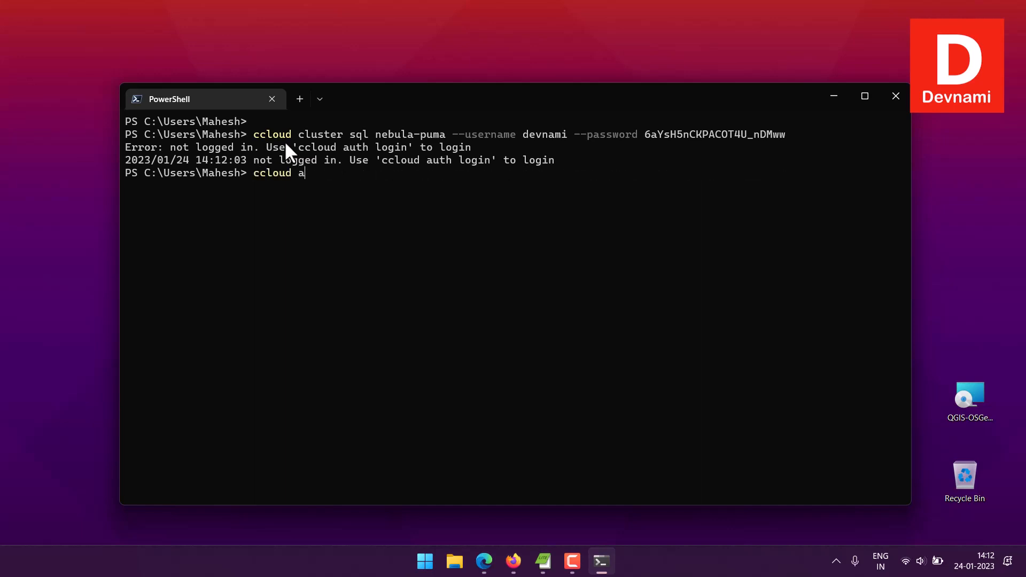
{"action": "type", "text": "uth login"}
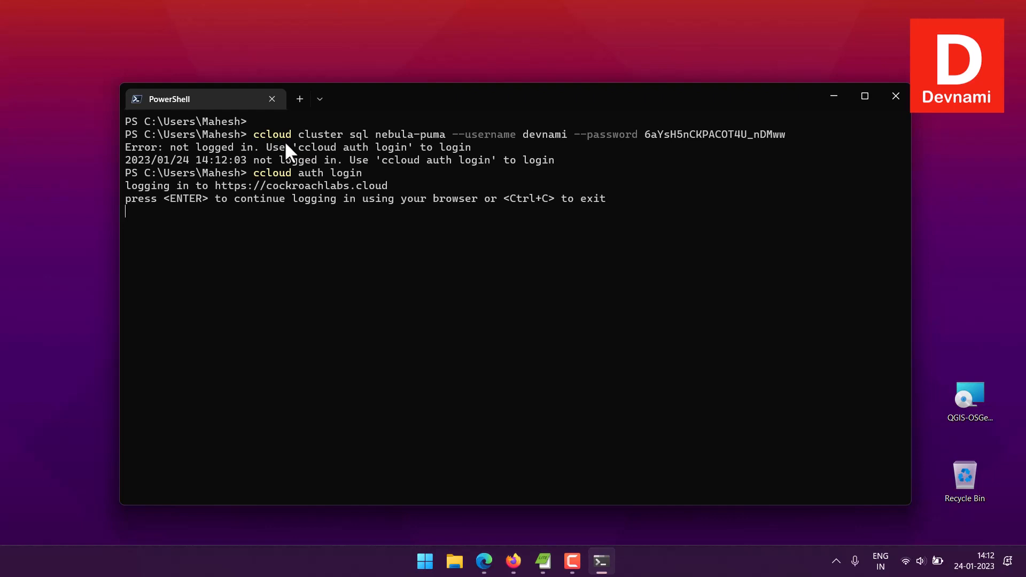
{"action": "key", "text": "Return"}
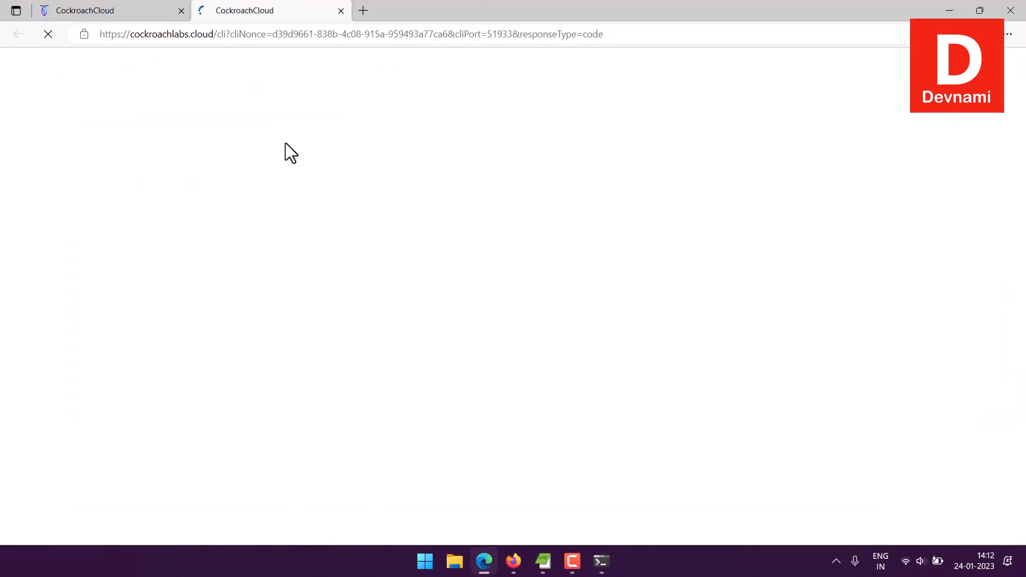
{"action": "left_click", "coordinate": [180, 10]}
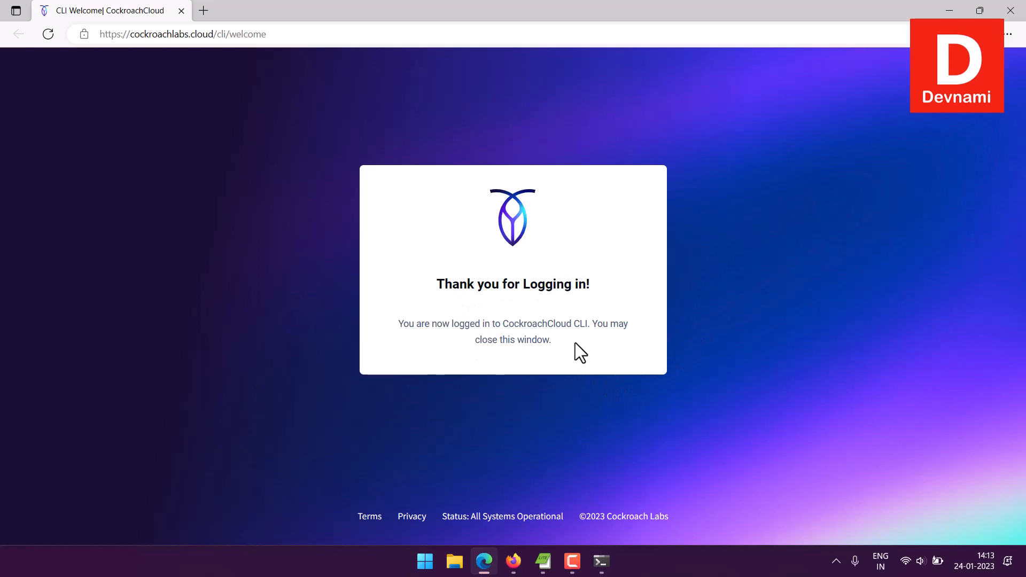
{"action": "left_click", "coordinate": [1011, 10]}
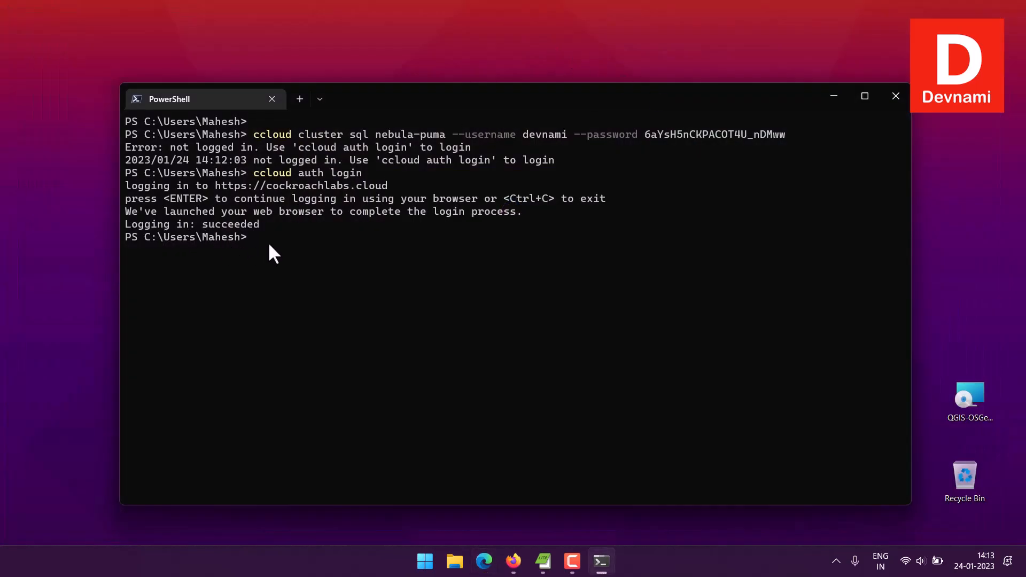
- Switch to Firefox, close the cluster's connection dialog, and dismiss the quick tips pop-up
{"action": "left_click", "coordinate": [513, 561]}
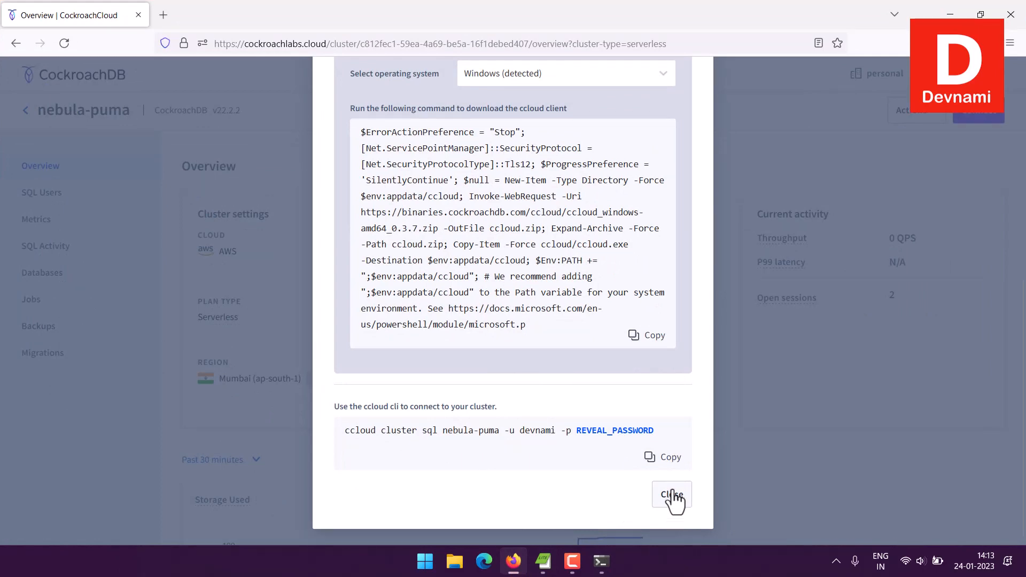
{"action": "left_click", "coordinate": [671, 496]}
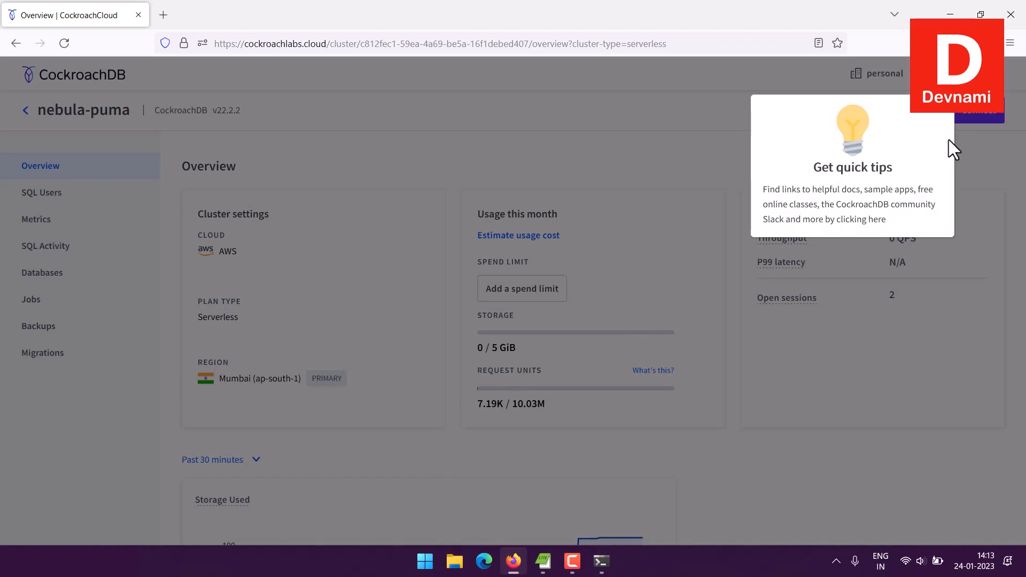
{"action": "left_click", "coordinate": [619, 171]}
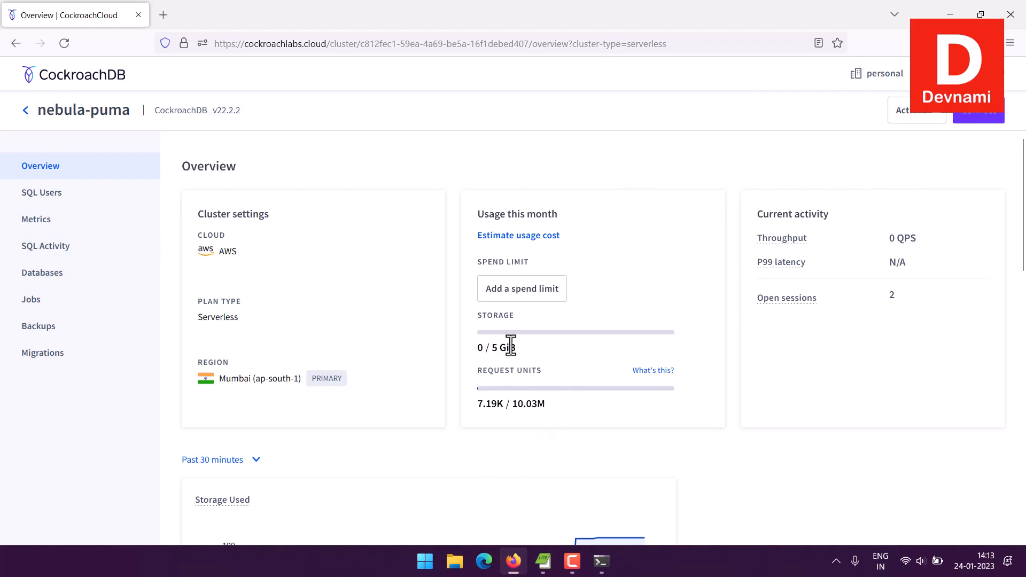
- Examine this month's storage and request unit usage in the cluster overview
{"action": "left_click", "coordinate": [477, 344]}
{"action": "left_click_drag", "start_coordinate": [484, 414], "coordinate": [556, 409]}
{"action": "left_click", "coordinate": [556, 409]}
{"action": "left_click_drag", "start_coordinate": [484, 410], "coordinate": [547, 407]}
{"action": "left_click", "coordinate": [556, 406]}
- Open the explanation of request units, read how database operations consume them, and compare it with the cluster's monthly allowance
{"action": "left_click", "coordinate": [643, 377]}
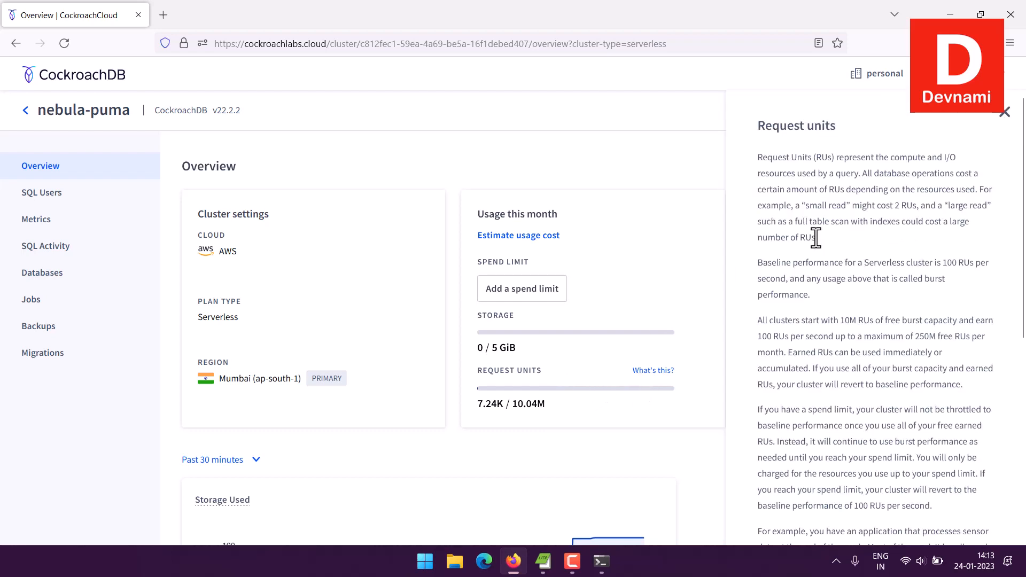
{"action": "left_click_drag", "start_coordinate": [791, 159], "coordinate": [895, 248]}
{"action": "left_click", "coordinate": [893, 251]}
{"action": "left_click_drag", "start_coordinate": [812, 187], "coordinate": [959, 173]}
{"action": "left_click", "coordinate": [894, 171]}
{"action": "left_click", "coordinate": [960, 174]}
{"action": "left_click_drag", "start_coordinate": [765, 195], "coordinate": [857, 176]}
{"action": "left_click", "coordinate": [884, 236]}
{"action": "left_click", "coordinate": [857, 175]}
{"action": "left_click_drag", "start_coordinate": [798, 237], "coordinate": [864, 221]}
{"action": "left_click", "coordinate": [830, 241]}
{"action": "left_click_drag", "start_coordinate": [516, 407], "coordinate": [567, 406]}
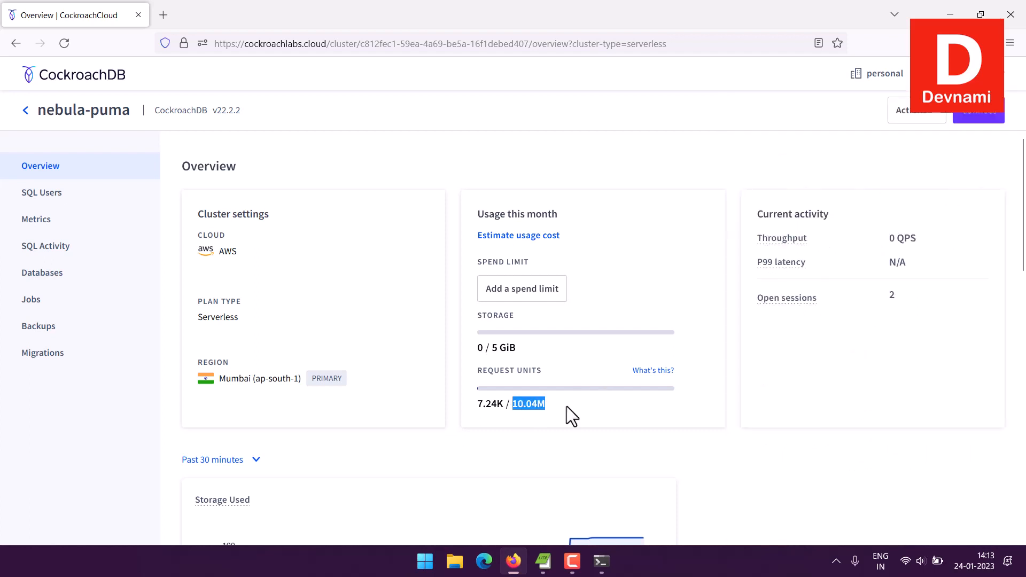
{"action": "left_click", "coordinate": [567, 406]}
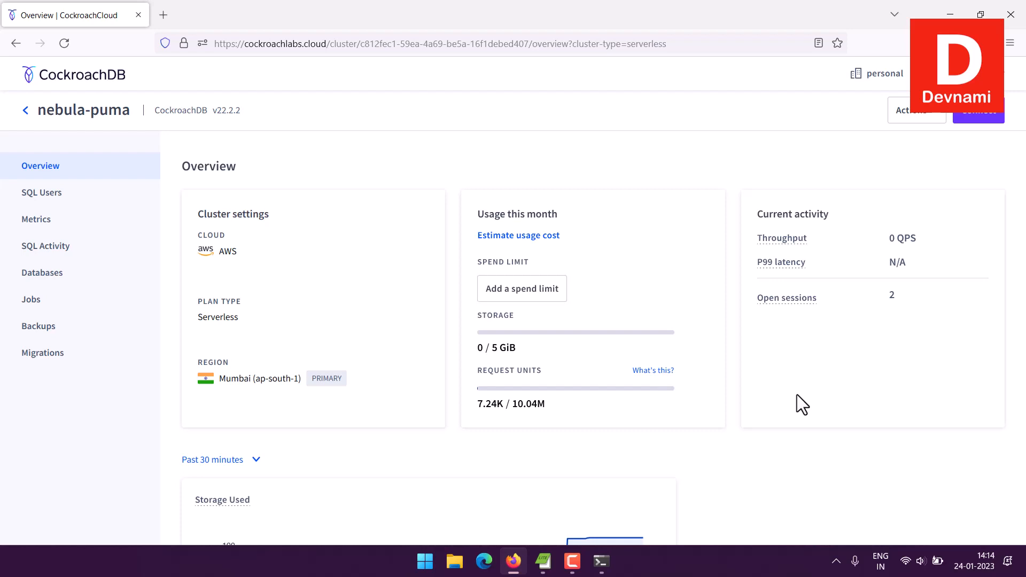
- Review the Storage Used, Request Units and SQL Statements charts in the cluster overview
{"action": "scroll", "coordinate": [713, 252], "scroll_direction": "down", "scroll_amount": 5}
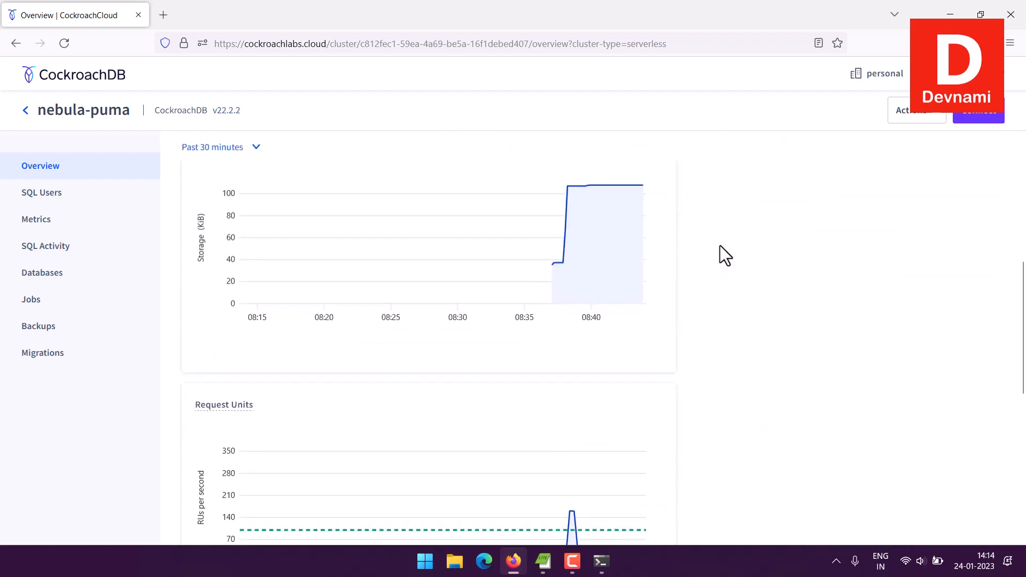
{"action": "scroll", "coordinate": [720, 255], "scroll_direction": "down", "scroll_amount": 2}
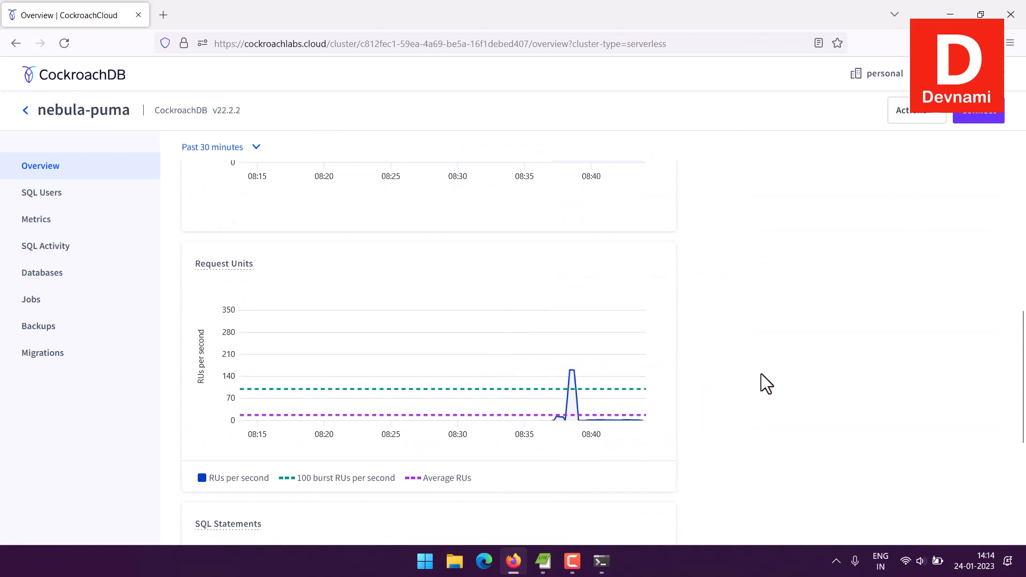
{"action": "scroll", "coordinate": [766, 383], "scroll_direction": "down", "scroll_amount": 3}
{"action": "scroll", "coordinate": [765, 373], "scroll_direction": "down", "scroll_amount": 1}
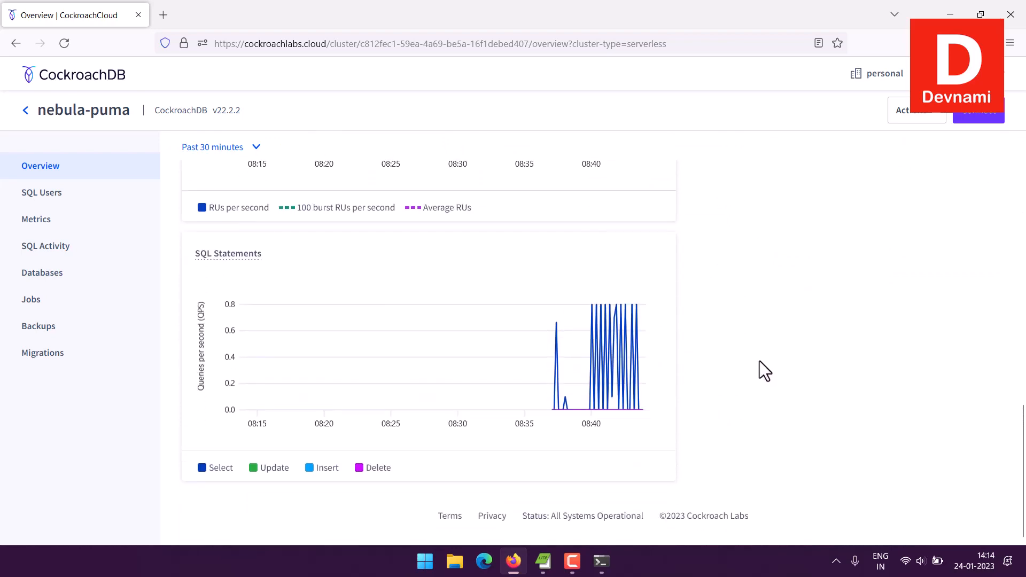
{"action": "scroll", "coordinate": [758, 361], "scroll_direction": "up", "scroll_amount": 6}
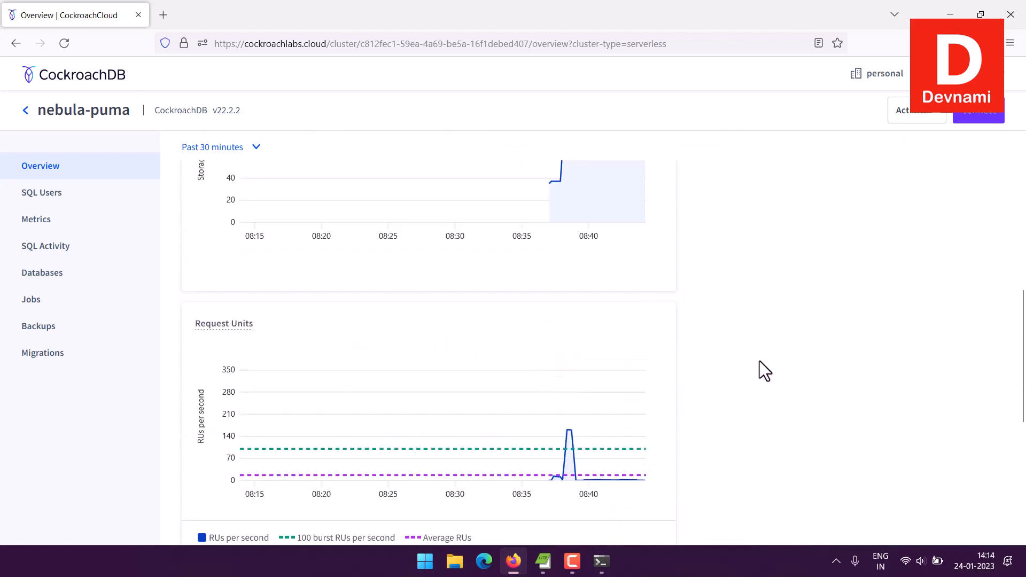
{"action": "scroll", "coordinate": [759, 361], "scroll_direction": "down", "scroll_amount": 6}
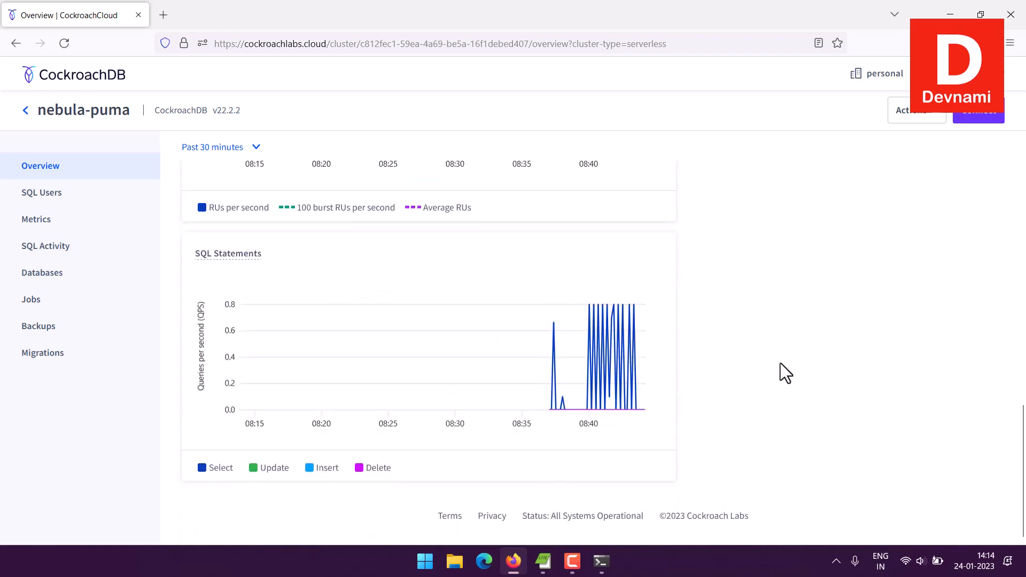
{"action": "scroll", "coordinate": [772, 352], "scroll_direction": "up", "scroll_amount": 8}
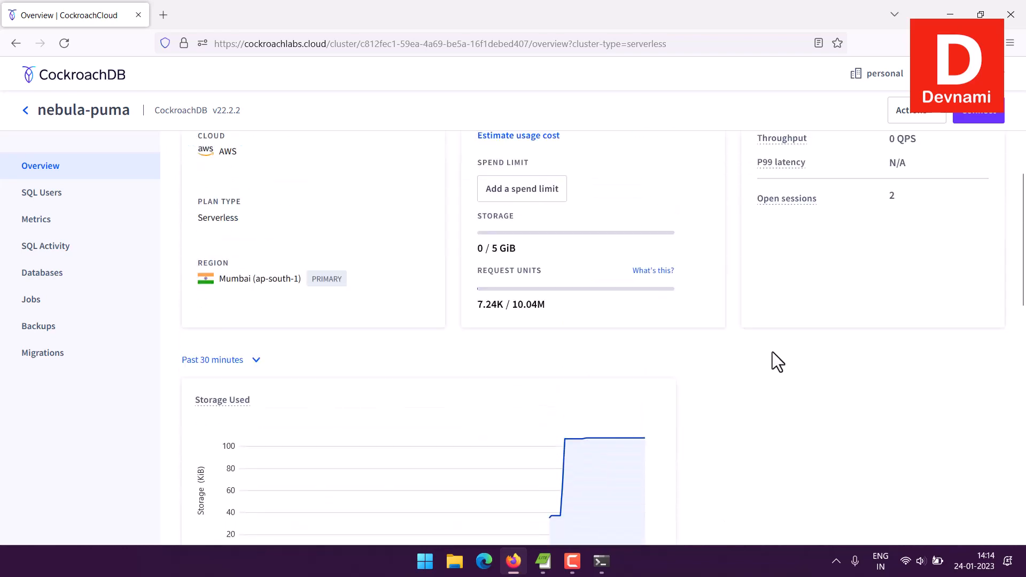
{"action": "scroll", "coordinate": [771, 352], "scroll_direction": "down", "scroll_amount": 2}
{"action": "scroll", "coordinate": [772, 352], "scroll_direction": "down", "scroll_amount": 1}
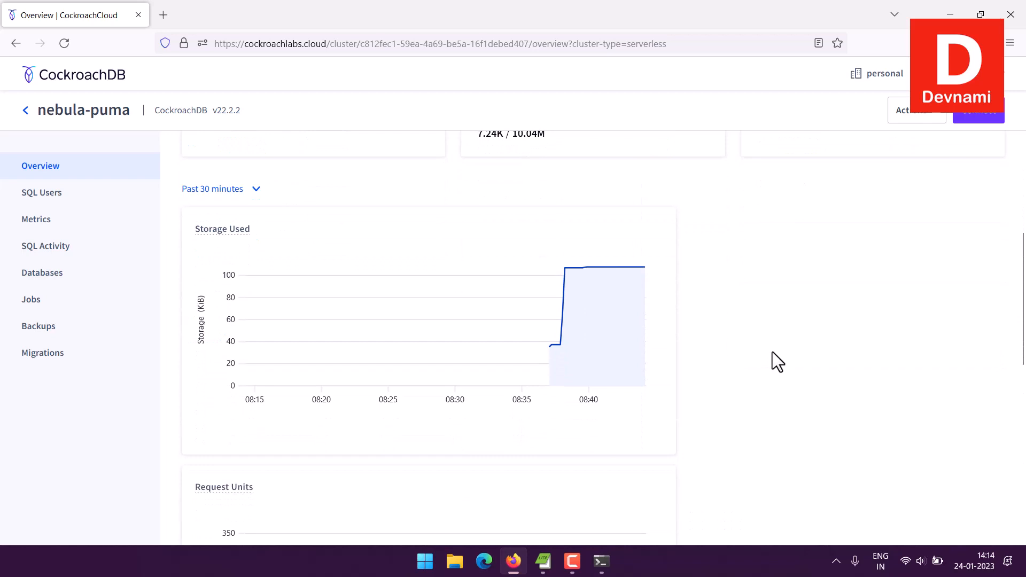
{"action": "scroll", "coordinate": [771, 351], "scroll_direction": "down", "scroll_amount": 1}
{"action": "scroll", "coordinate": [779, 362], "scroll_direction": "up", "scroll_amount": 1}
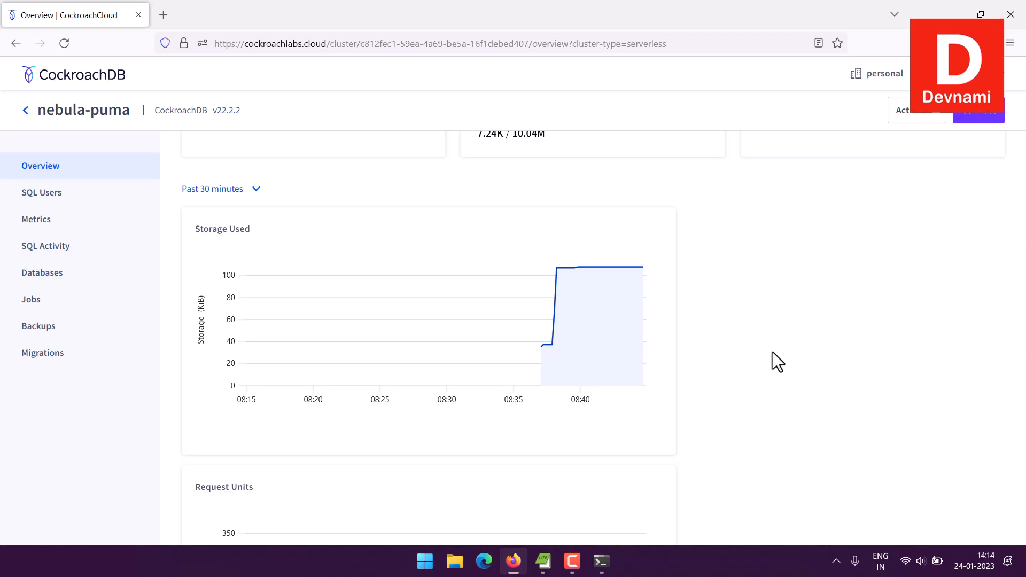
{"action": "scroll", "coordinate": [771, 352], "scroll_direction": "up", "scroll_amount": 5}
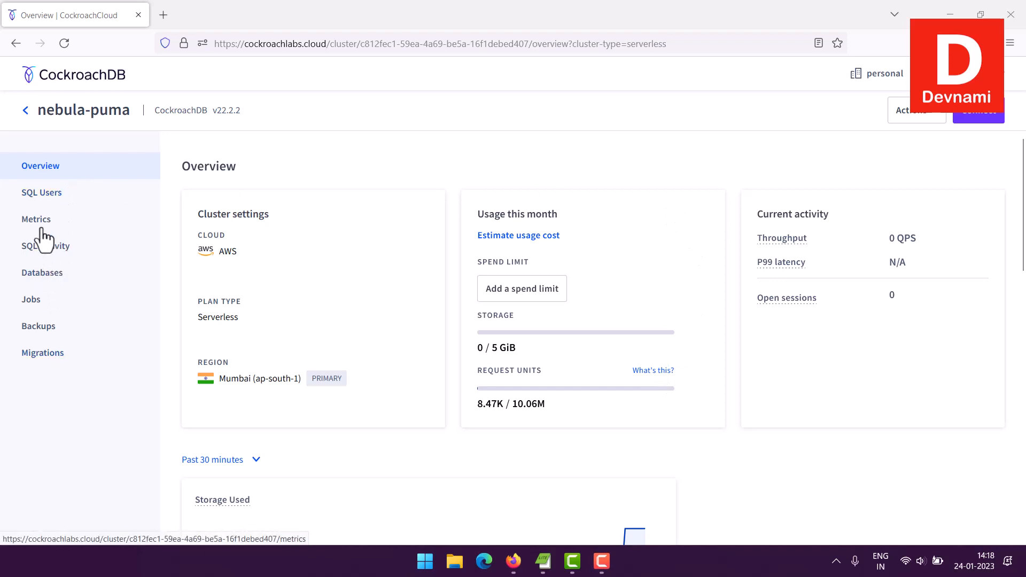
- Review the cluster's SQL users and its list of databases
{"action": "left_click", "coordinate": [45, 194]}
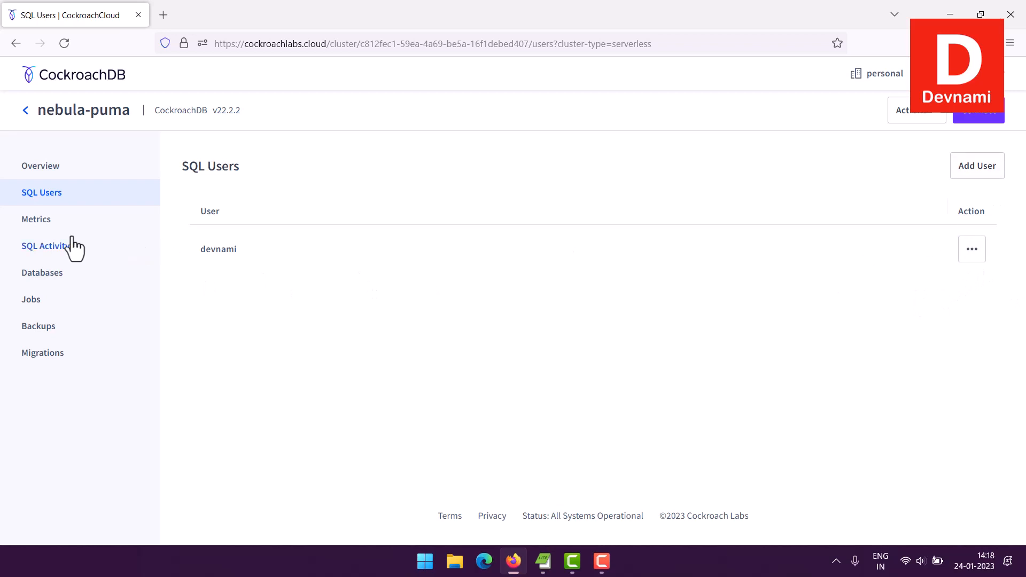
{"action": "left_click", "coordinate": [63, 278]}
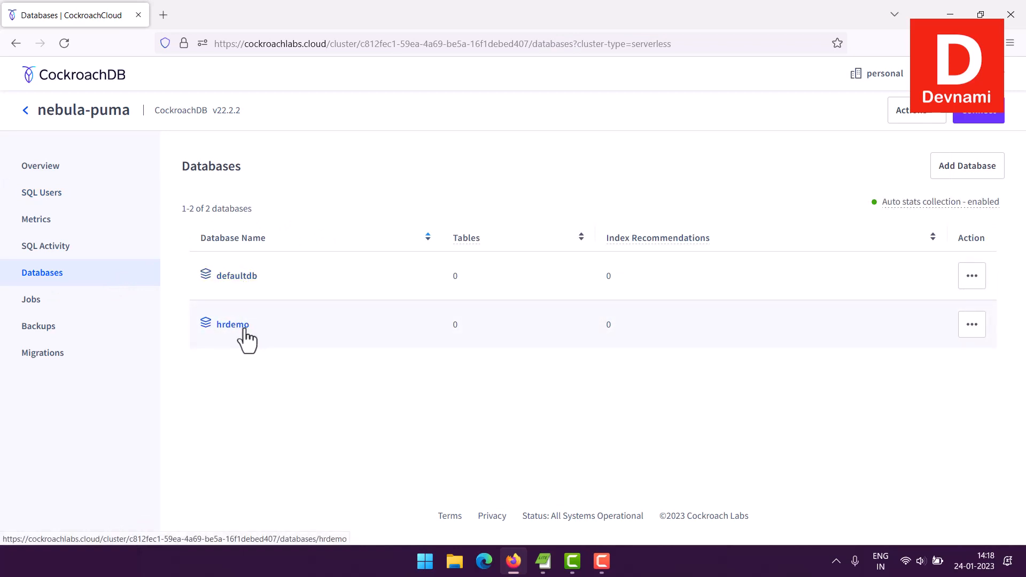
- Examine the cluster's backup recovery information and the Schema Conversion Tool for migrations
{"action": "left_click", "coordinate": [32, 328]}
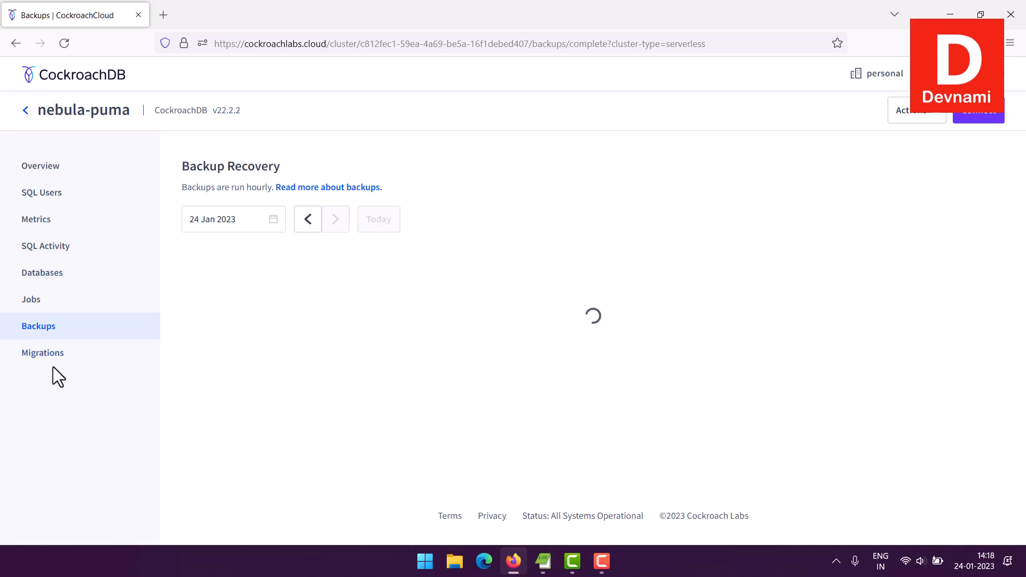
{"action": "left_click_drag", "start_coordinate": [194, 189], "coordinate": [263, 190]}
{"action": "left_click", "coordinate": [264, 190]}
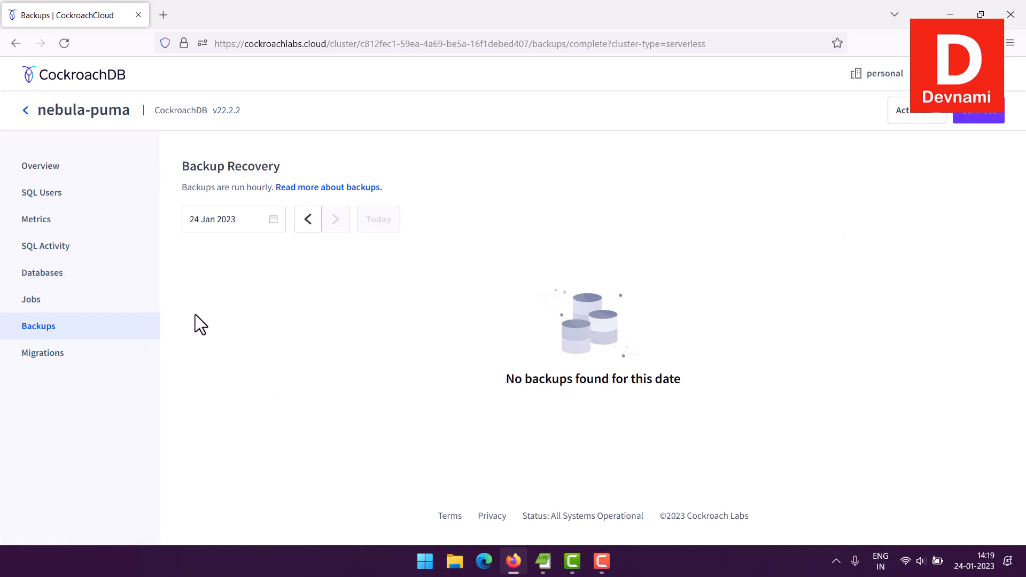
{"action": "left_click", "coordinate": [59, 353]}
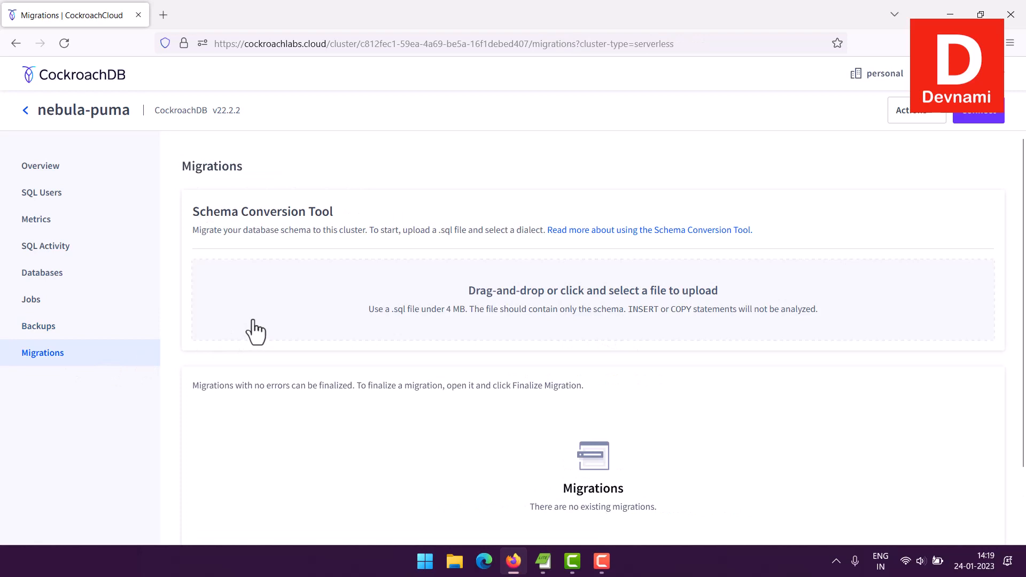
{"action": "scroll", "coordinate": [682, 279], "scroll_direction": "down", "scroll_amount": 3}
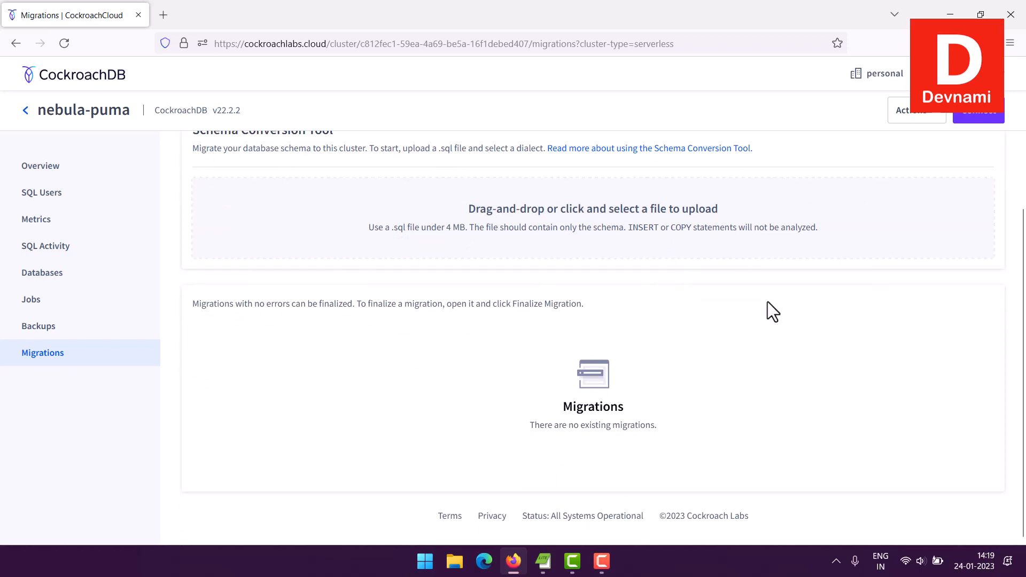
{"action": "scroll", "coordinate": [768, 301], "scroll_direction": "up", "scroll_amount": 3}
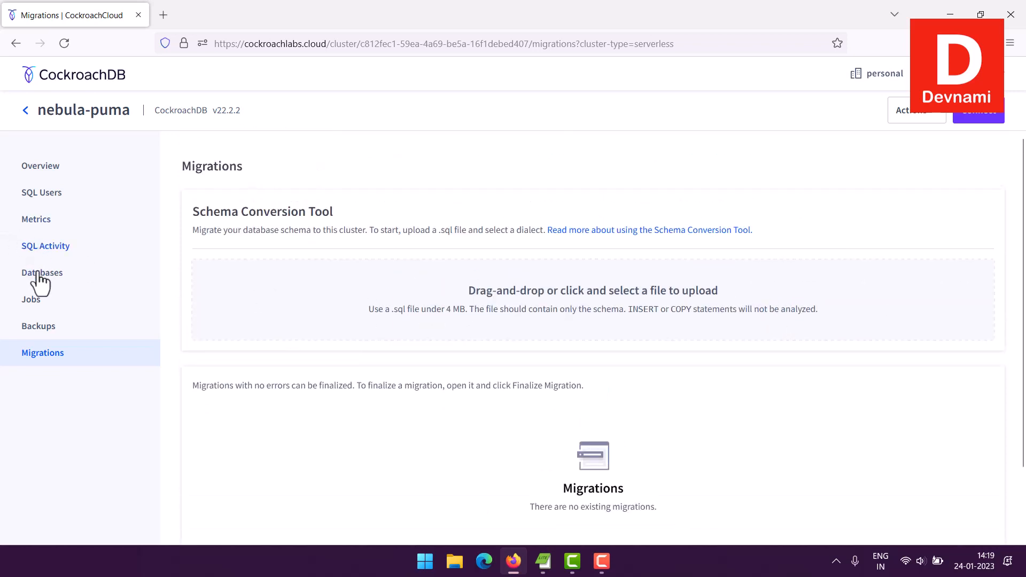
- Review the cluster's jobs list and open its SQL activity statements
{"action": "left_click", "coordinate": [29, 298]}
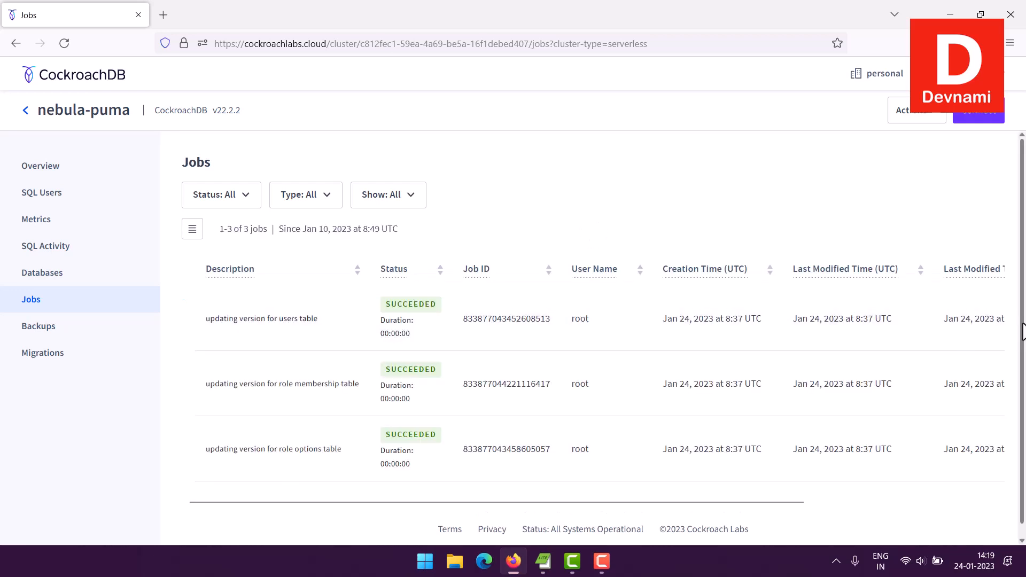
{"action": "scroll", "coordinate": [985, 308], "scroll_direction": "down", "scroll_amount": 1}
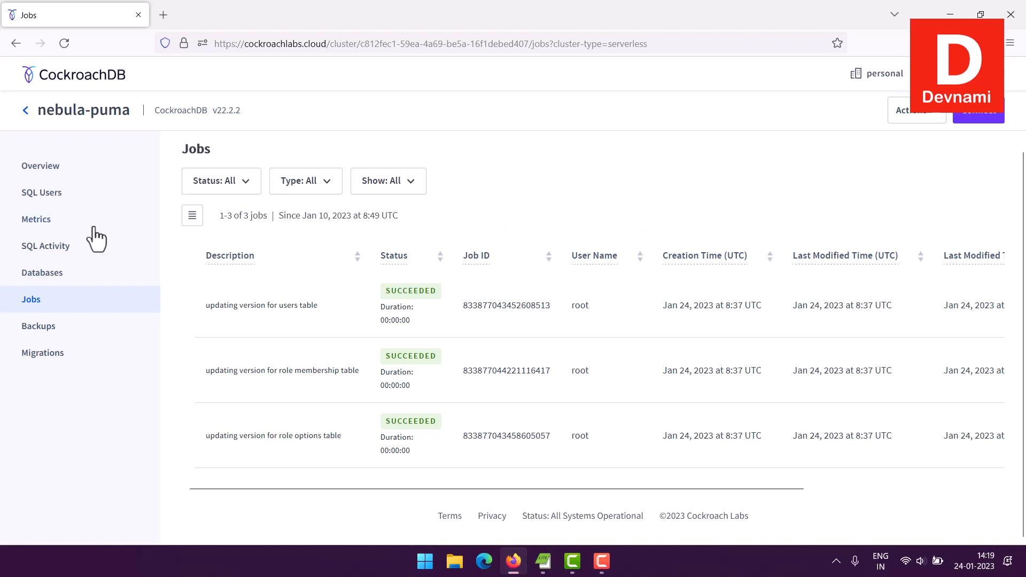
{"action": "left_click", "coordinate": [49, 256]}
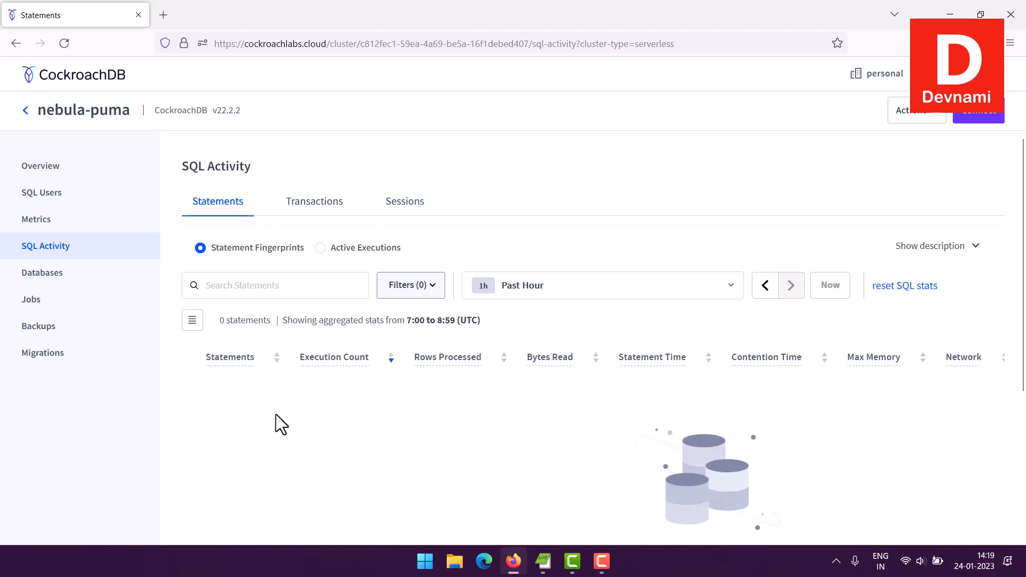
- Review the SQL activity statements for the past hour, then the cluster's SQL metrics graphs
{"action": "scroll", "coordinate": [595, 387], "scroll_direction": "down", "scroll_amount": 5}
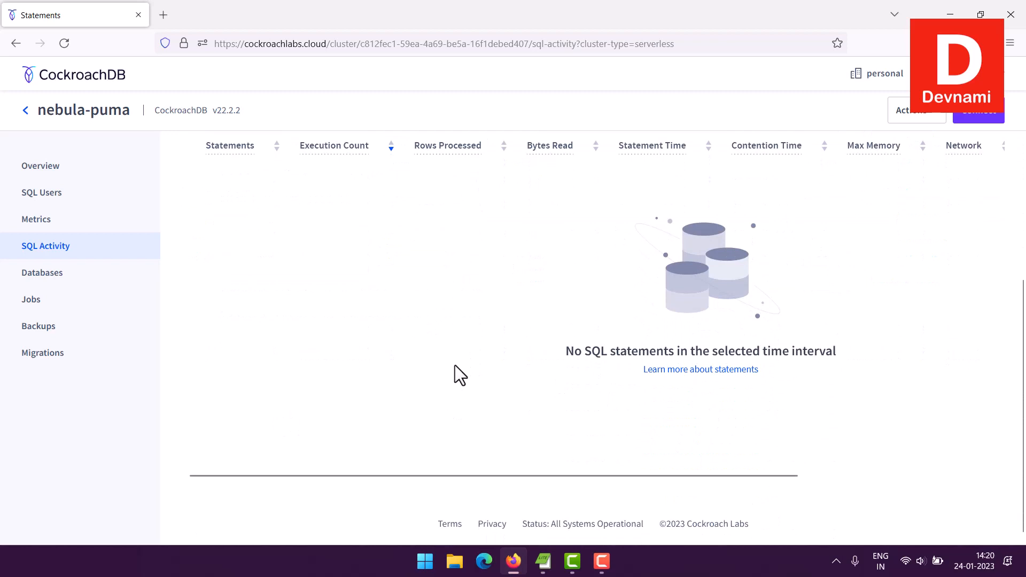
{"action": "left_click_drag", "start_coordinate": [566, 351], "coordinate": [534, 348]}
{"action": "left_click", "coordinate": [518, 348]}
{"action": "scroll", "coordinate": [568, 278], "scroll_direction": "up", "scroll_amount": 5}
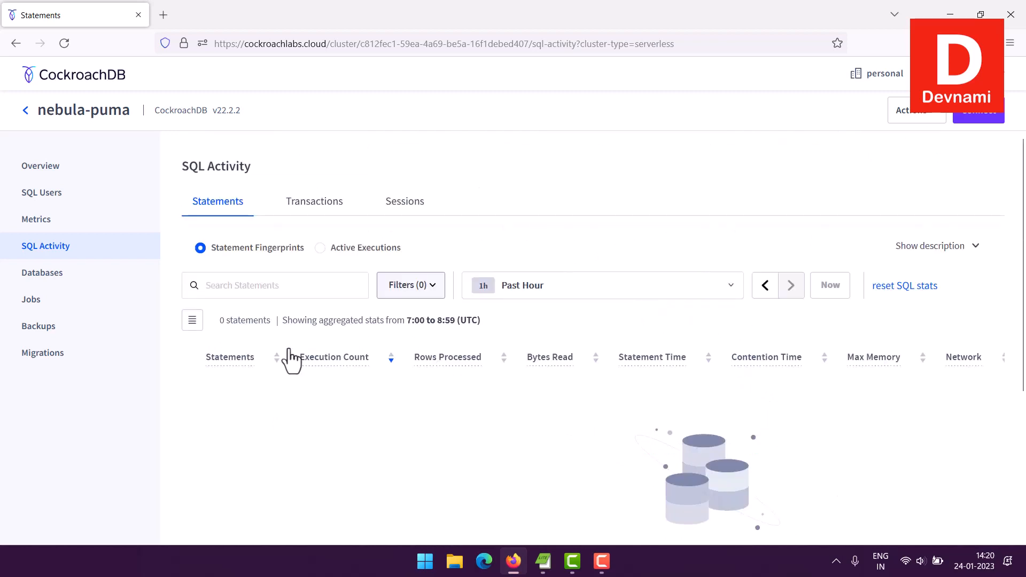
{"action": "left_click", "coordinate": [30, 219]}
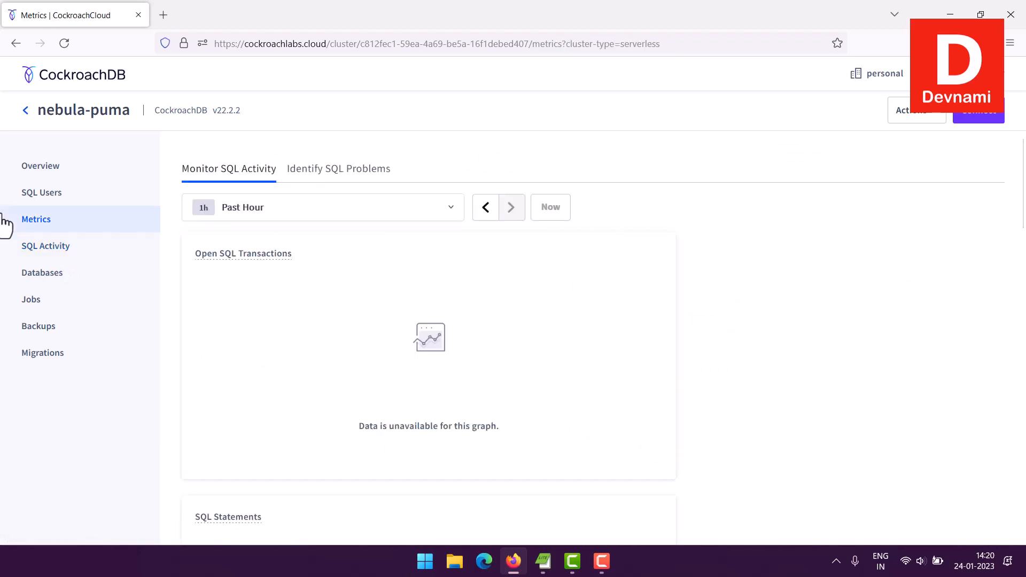
- Return to the cluster overview and review the actions available for the cluster
{"action": "left_click", "coordinate": [51, 169]}
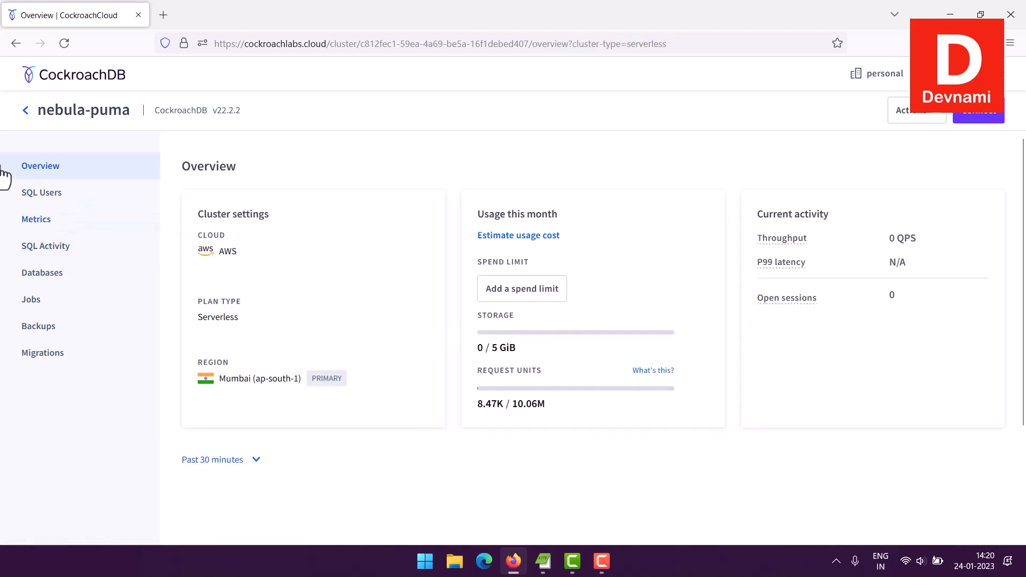
{"action": "left_click", "coordinate": [936, 119]}
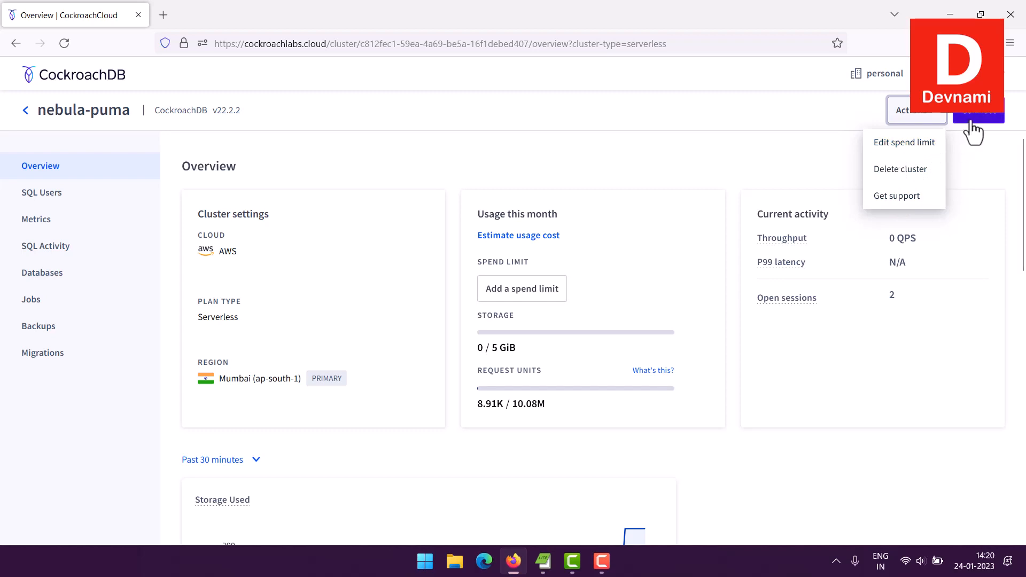
{"action": "left_click", "coordinate": [801, 147]}
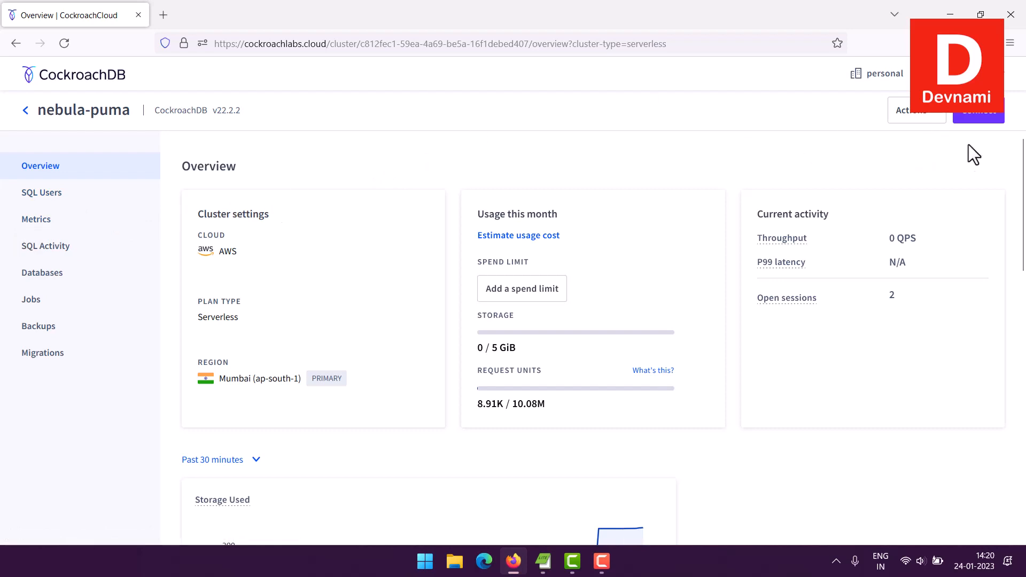
- Open the nebula-puma connection instructions and copy the ccloud SQL connection command for the hrdemo database
{"action": "left_click", "coordinate": [983, 117]}
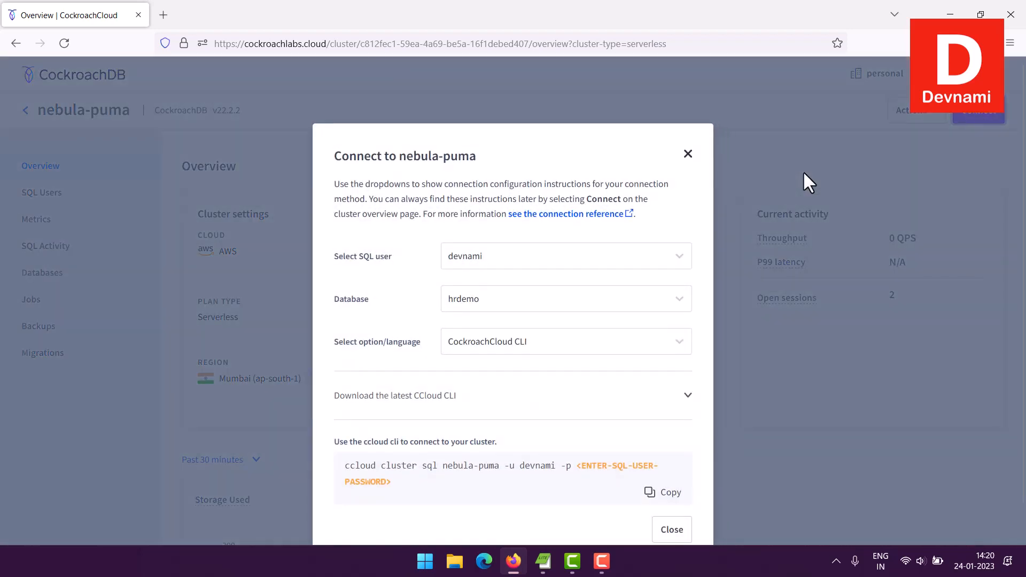
{"action": "scroll", "coordinate": [540, 258], "scroll_direction": "up", "scroll_amount": 1}
{"action": "left_click", "coordinate": [665, 493]}
- Switch to a new Terminal window and paste the copied multi-line ccloud cluster sql command at the PowerShell prompt
{"action": "left_click", "coordinate": [425, 561]}
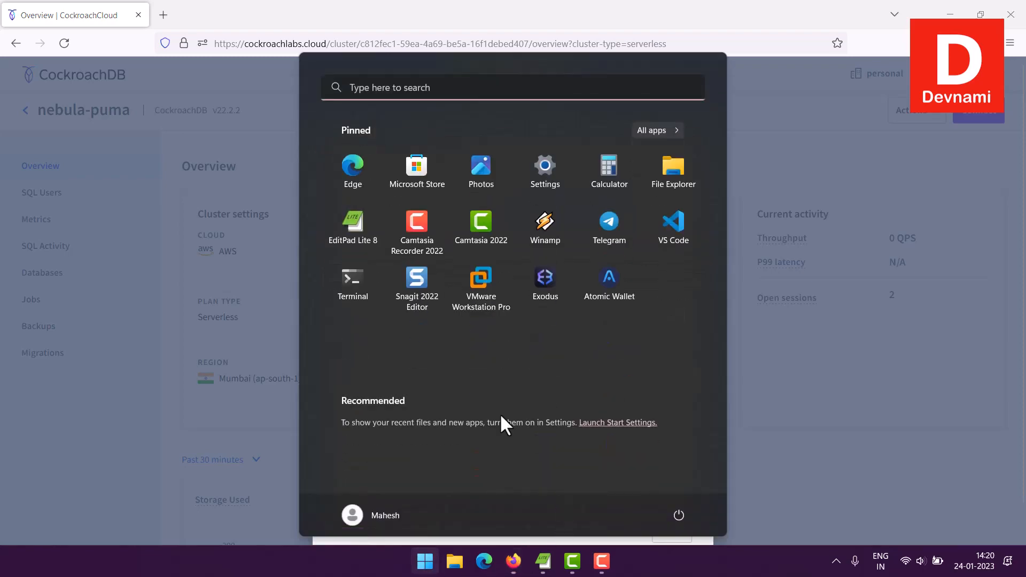
{"action": "left_click", "coordinate": [356, 291]}
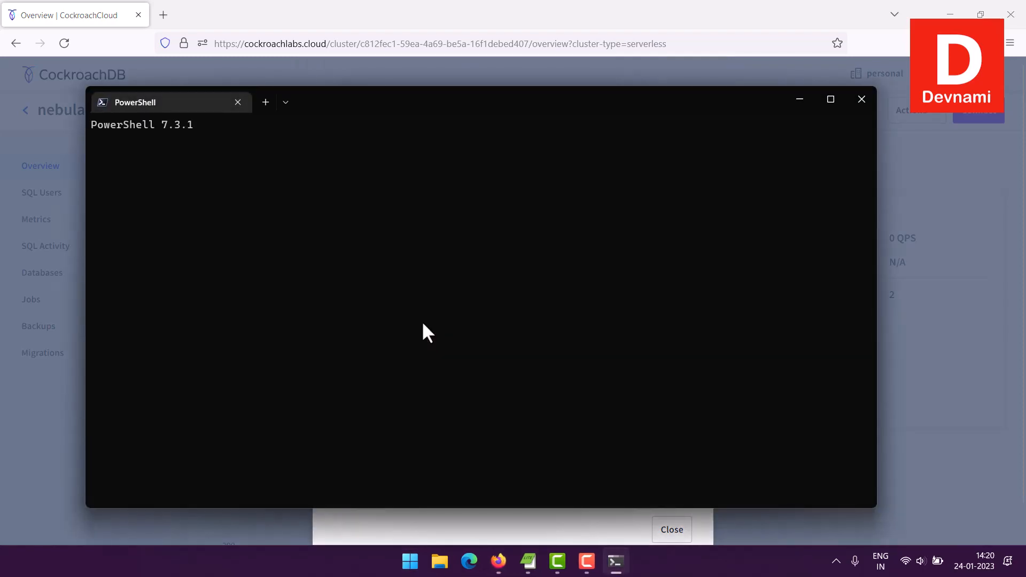
{"action": "right_click", "coordinate": [388, 245]}
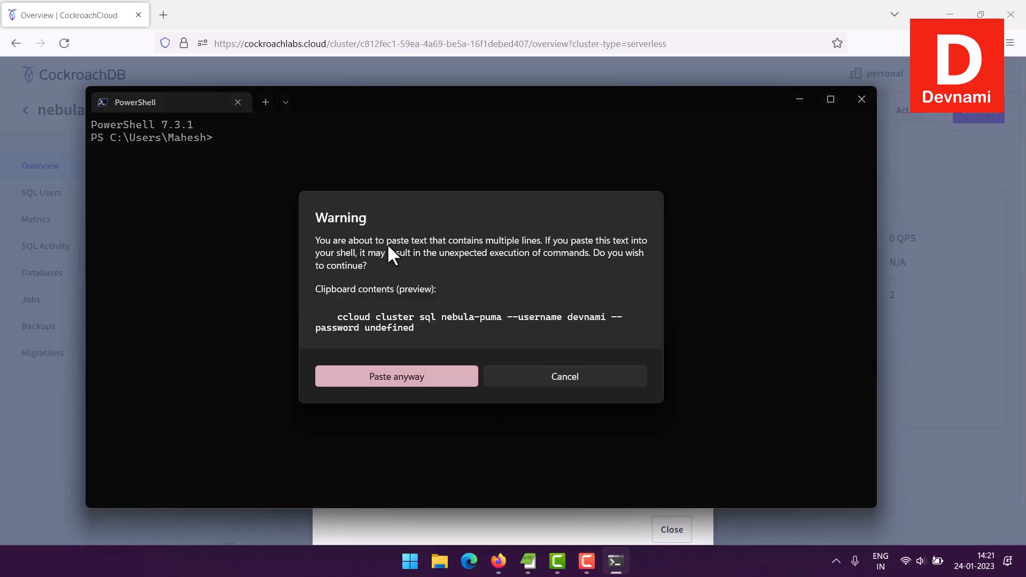
{"action": "left_click", "coordinate": [412, 362]}
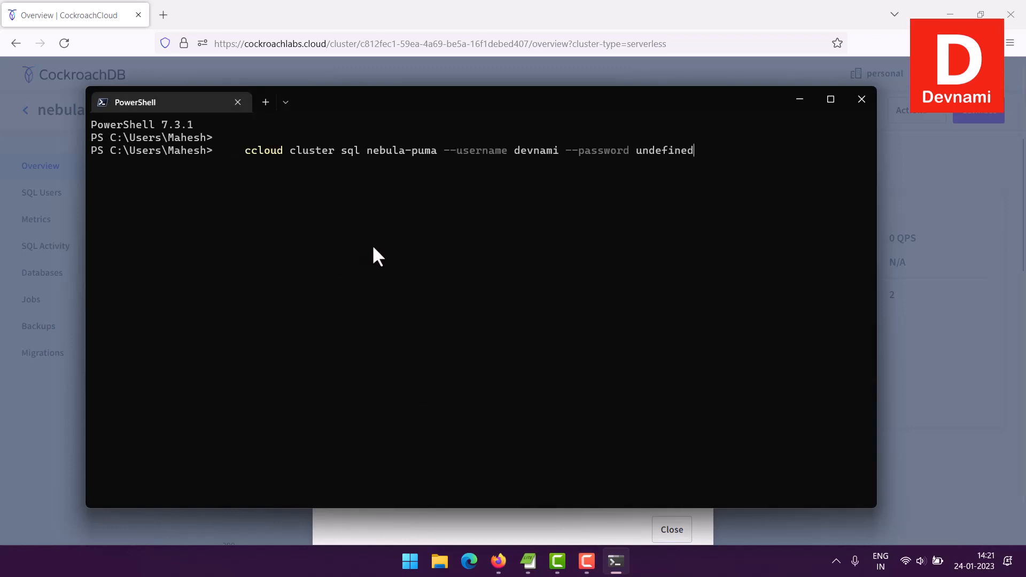
- Remove the leading spaces before ccloud in the pasted connection command
{"action": "key", "text": "Left"}
{"action": "key", "text": "Left"}
{"action": "key", "text": "Left"}
{"action": "key", "text": "Left"}
{"action": "key", "text": "Left"}
{"action": "key", "text": "Left"}
{"action": "key", "text": "Left"}
{"action": "key", "text": "Left"}
{"action": "key", "text": "Left"}
{"action": "key", "text": "Left"}
{"action": "key", "text": "Left"}
{"action": "key", "text": "Left"}
{"action": "key", "text": "Left"}
{"action": "key", "text": "Left"}
{"action": "key", "text": "Left"}
{"action": "key", "text": "Left"}
{"action": "key", "text": "Left"}
{"action": "key", "text": "Left"}
{"action": "key", "text": "Left"}
{"action": "key", "text": "Left"}
{"action": "key", "text": "BackSpace"}
{"action": "key", "text": "BackSpace"}
{"action": "key", "text": "BackSpace"}
{"action": "key", "text": "BackSpace"}
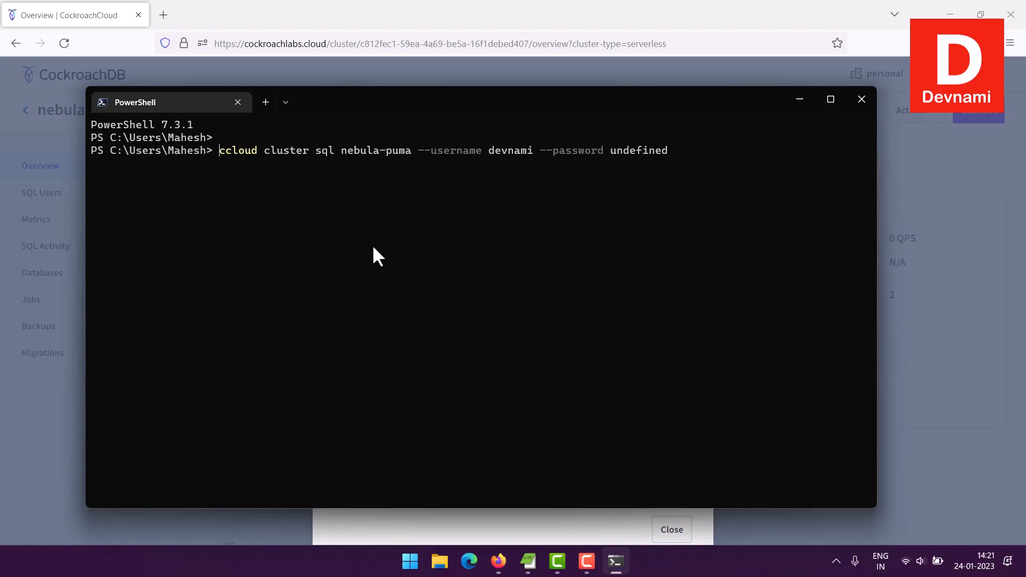